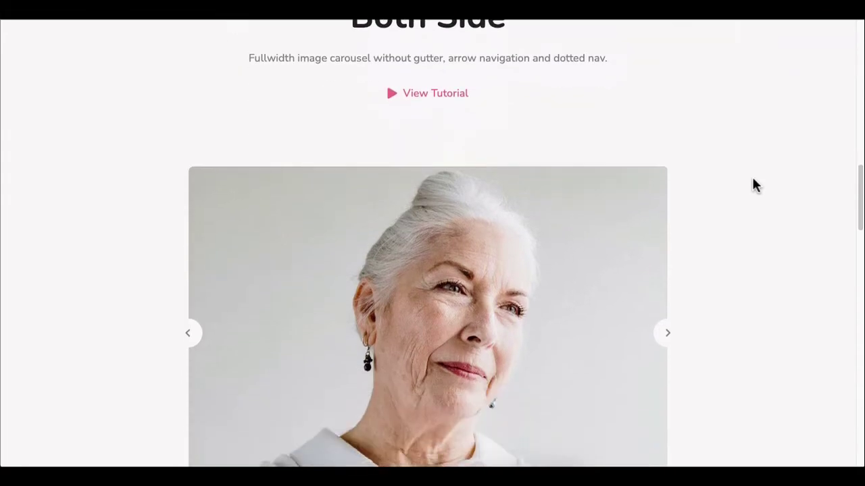
# - Advance through the slides of the Design 2 demo slider with circular arrows on both sides
pyautogui.click(678, 345)
pyautogui.click(668, 333)
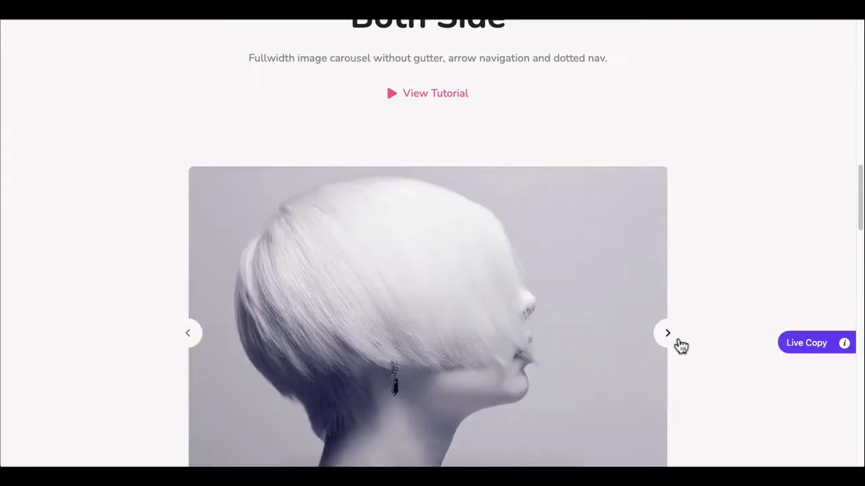
pyautogui.click(668, 333)
# - View the first, second and fourth slides of the Design 3 Dotted Navigation demo slider
pyautogui.scroll(-8, 681, 345)
pyautogui.scroll(-4, 681, 346)
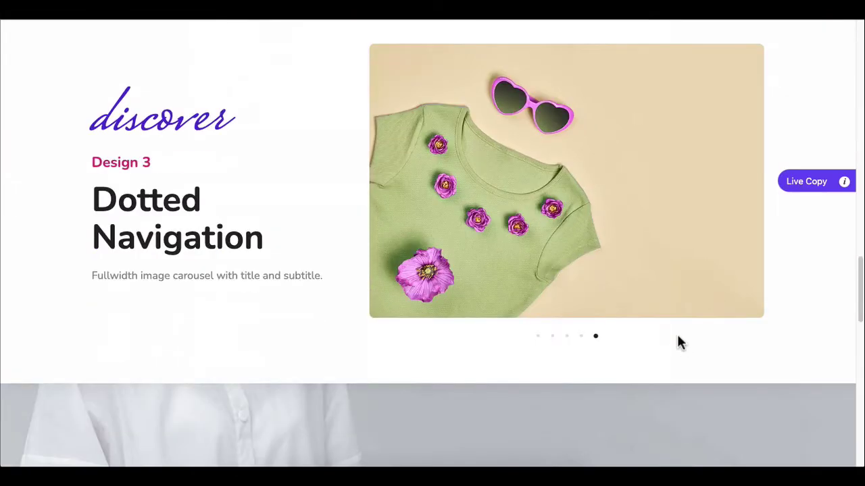
pyautogui.click(538, 337)
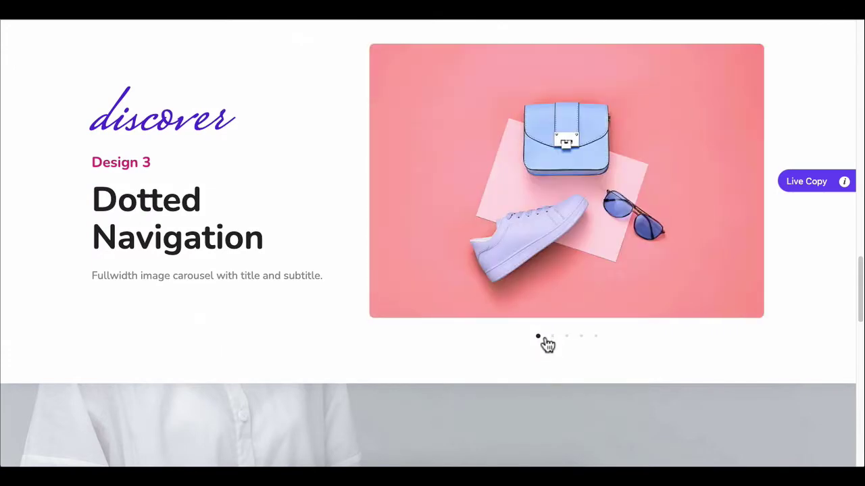
pyautogui.click(553, 336)
pyautogui.click(580, 336)
# - Advance through several slides of the Design 4 Vertical Slider demo
pyautogui.scroll(-8, 581, 342)
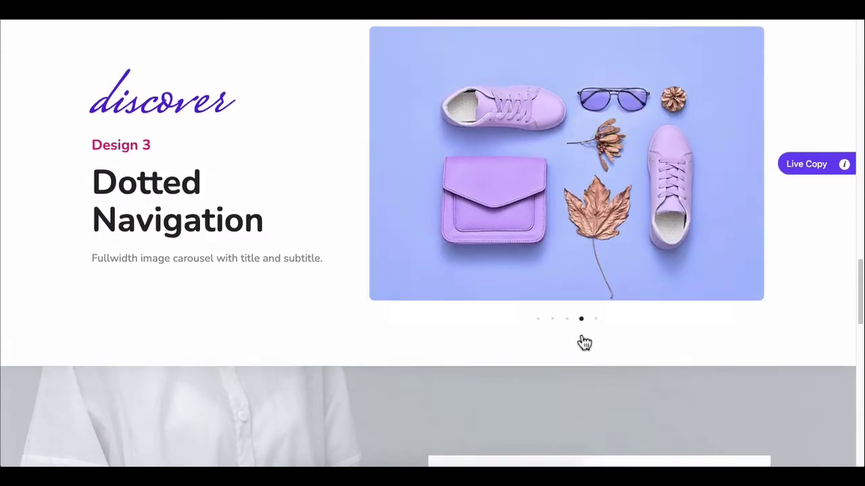
pyautogui.click(756, 235)
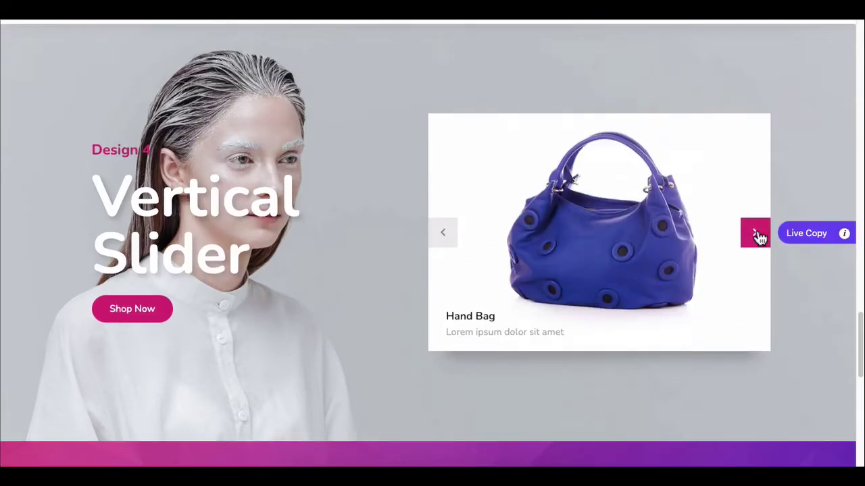
pyautogui.click(758, 235)
pyautogui.click(756, 234)
# - Go back up the demo page to review the Design 1 Simple Arrow Navigation slider
pyautogui.scroll(10, 757, 237)
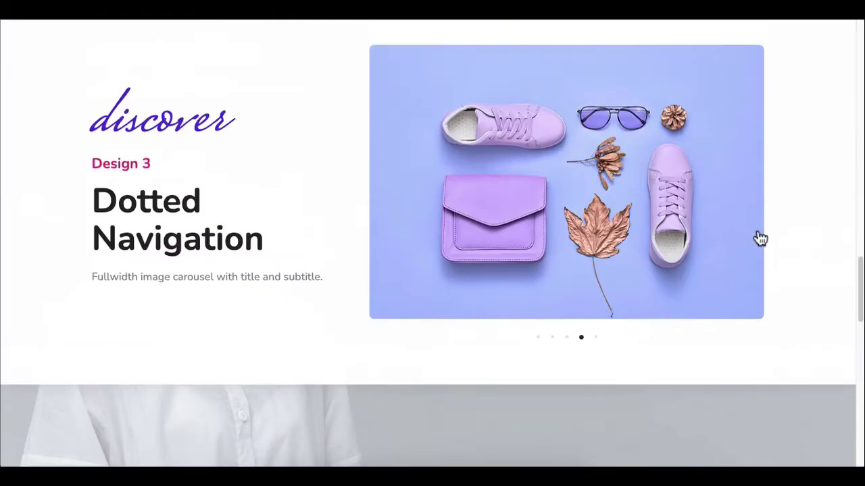
pyautogui.scroll(10, 760, 238)
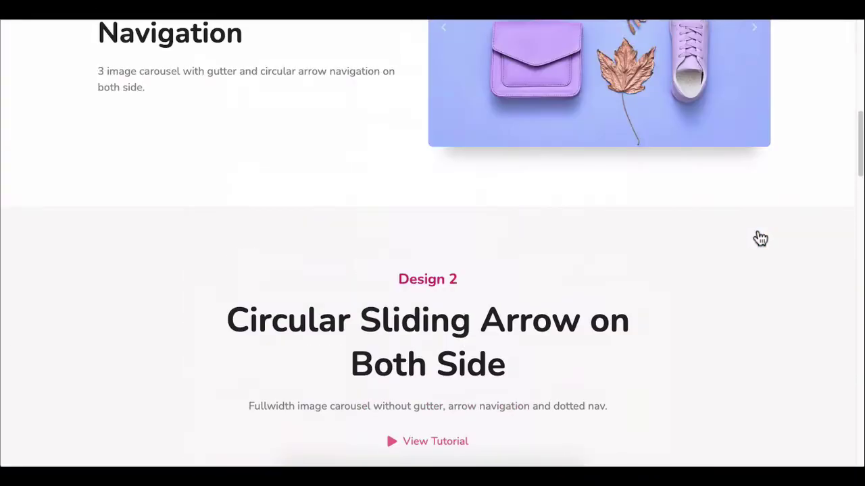
pyautogui.scroll(2, 758, 235)
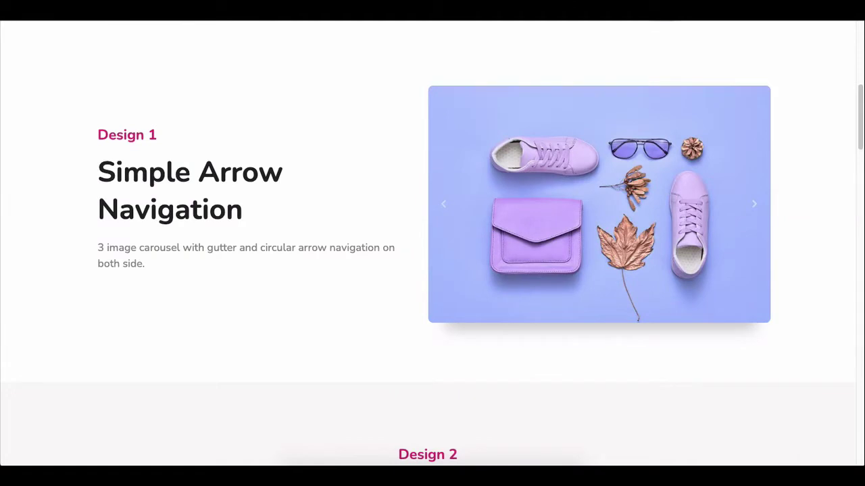
pyautogui.scroll(8, 776, 290)
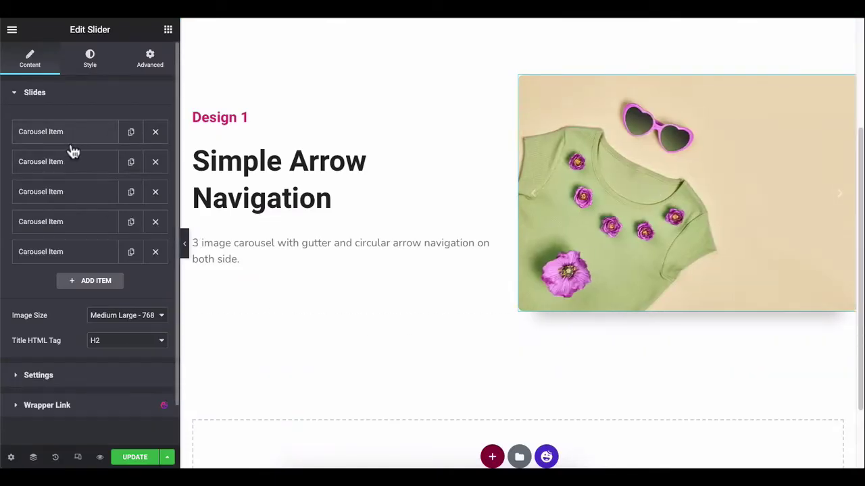
# - Examine the Design 1 slider's animation, autoplay, loop and navigation settings, then collapse them
pyautogui.click(48, 377)
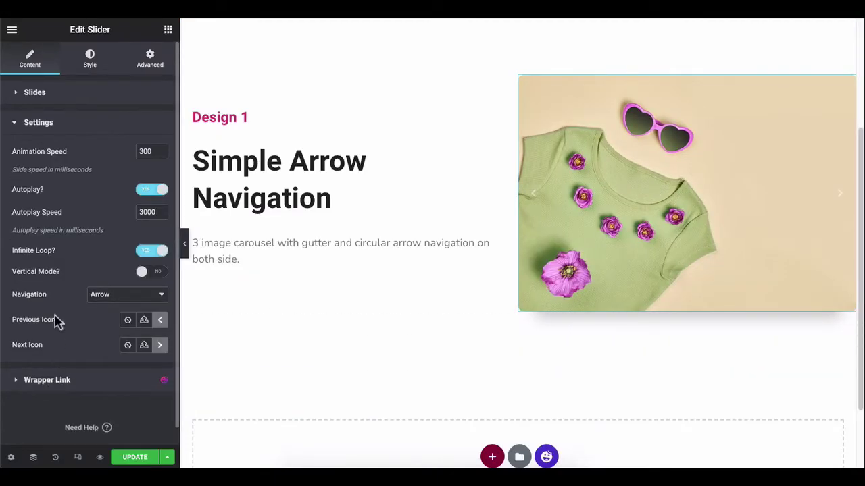
pyautogui.click(58, 124)
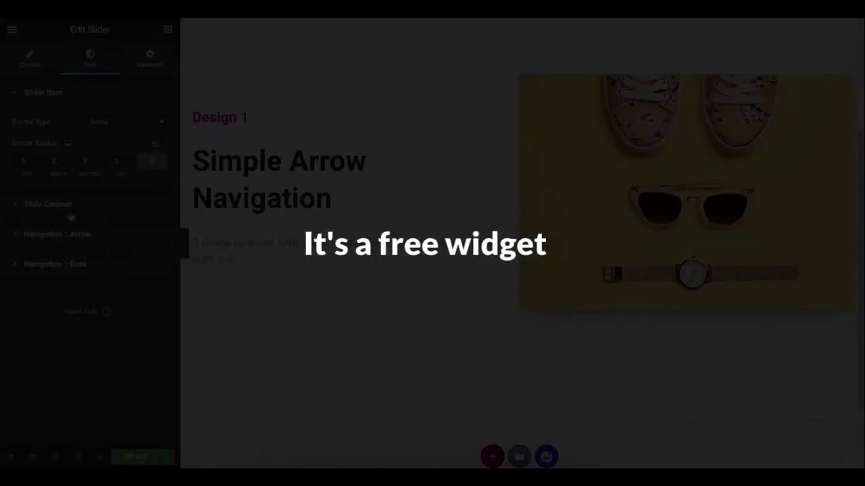
# - Examine the slider's style options for slide content, arrow navigation and dots navigation, and return to its content options
pyautogui.click(73, 233)
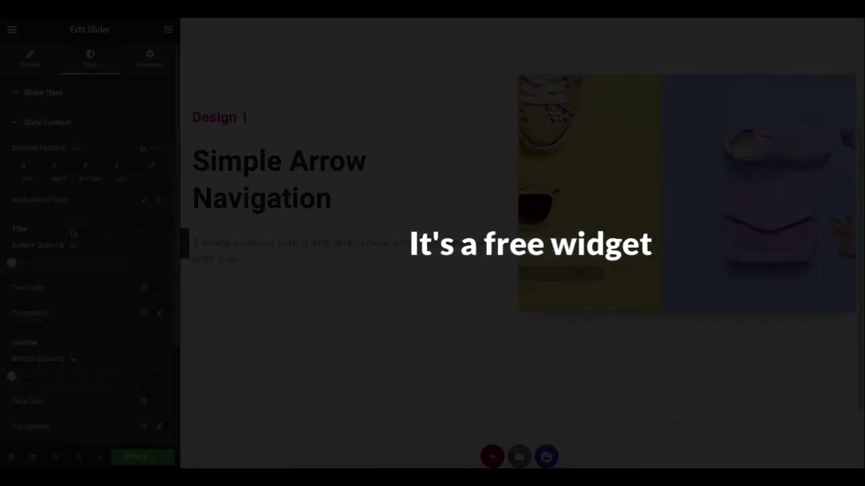
pyautogui.click(58, 153)
pyautogui.click(58, 154)
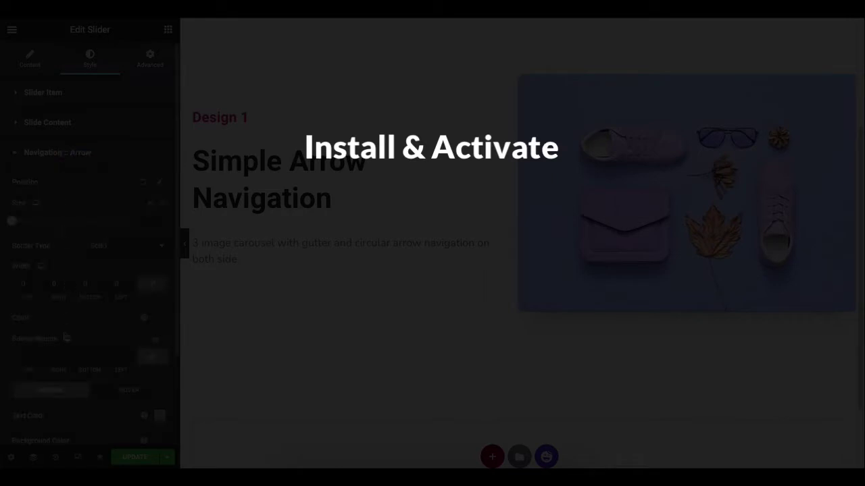
pyautogui.click(61, 154)
pyautogui.click(64, 182)
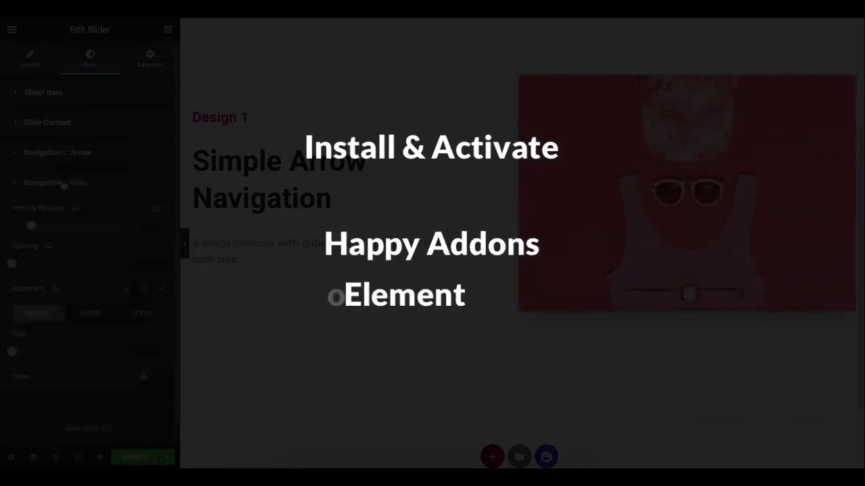
pyautogui.click(55, 189)
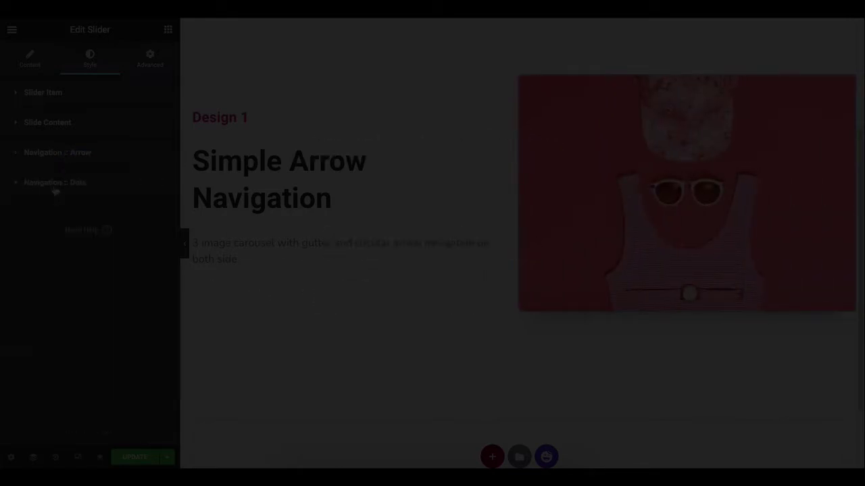
pyautogui.click(34, 68)
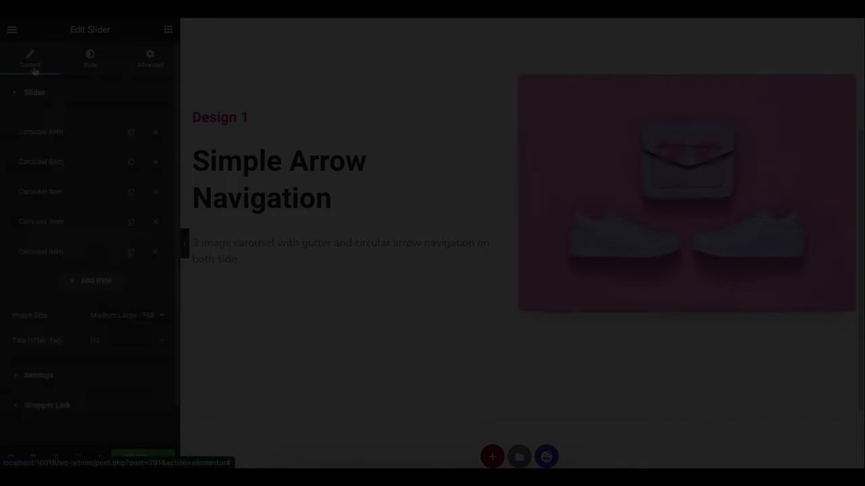
pyautogui.click(35, 92)
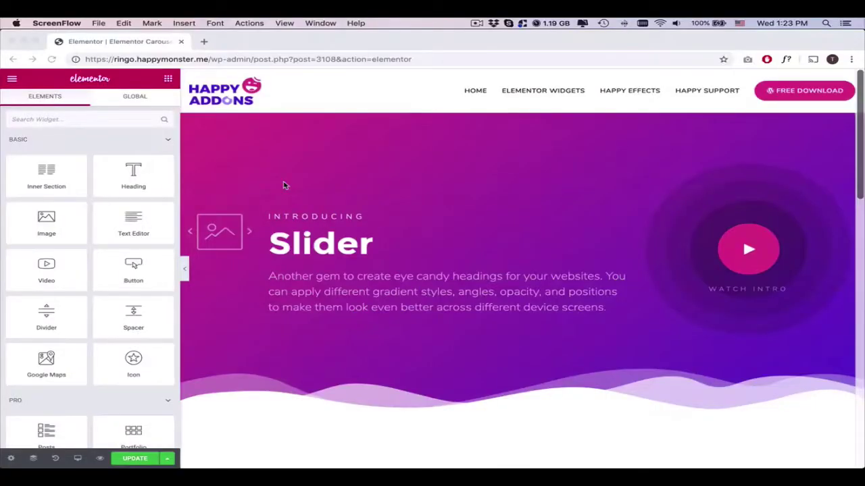
# - Look over the Slider page layout and the list of available Happy Addons widgets
pyautogui.scroll(-10, 284, 185)
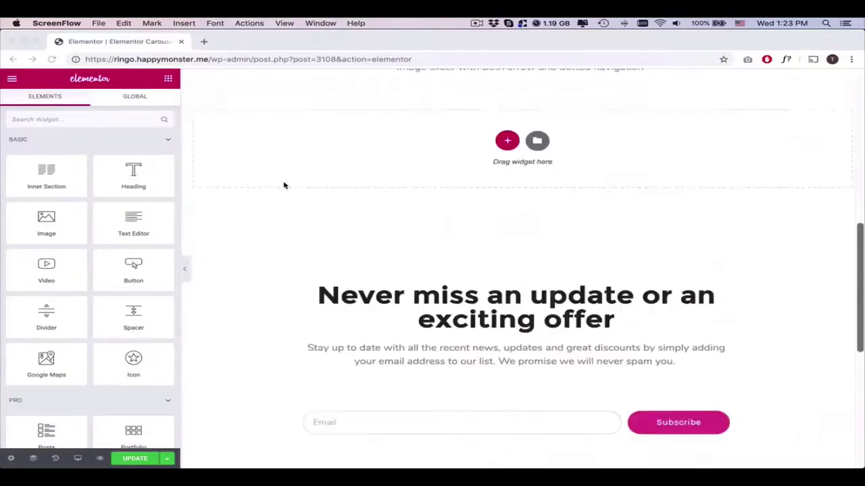
pyautogui.scroll(6, 284, 185)
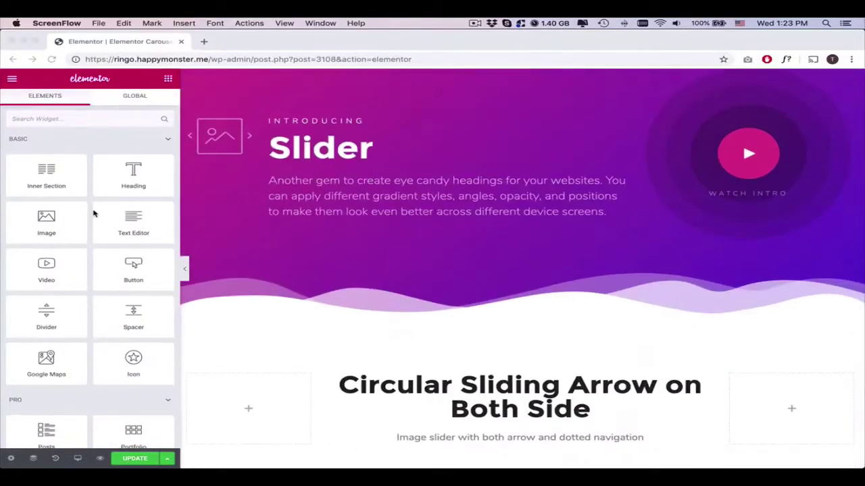
pyautogui.scroll(-20, 94, 214)
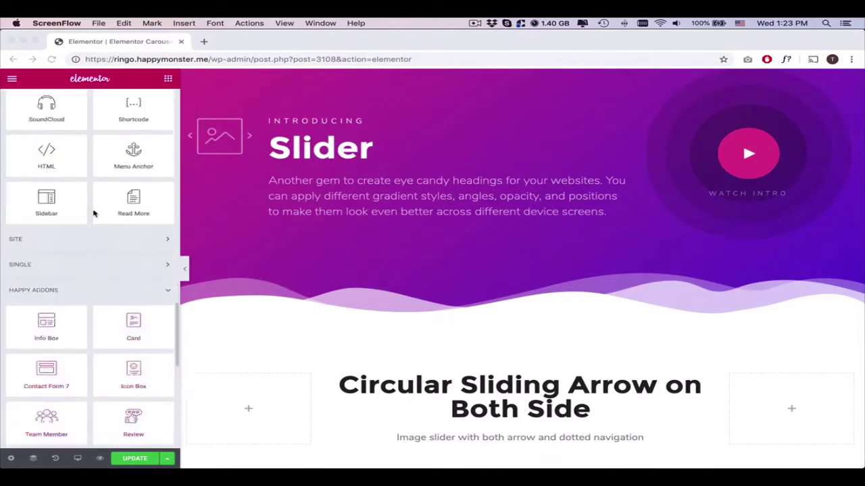
pyautogui.scroll(-10, 94, 214)
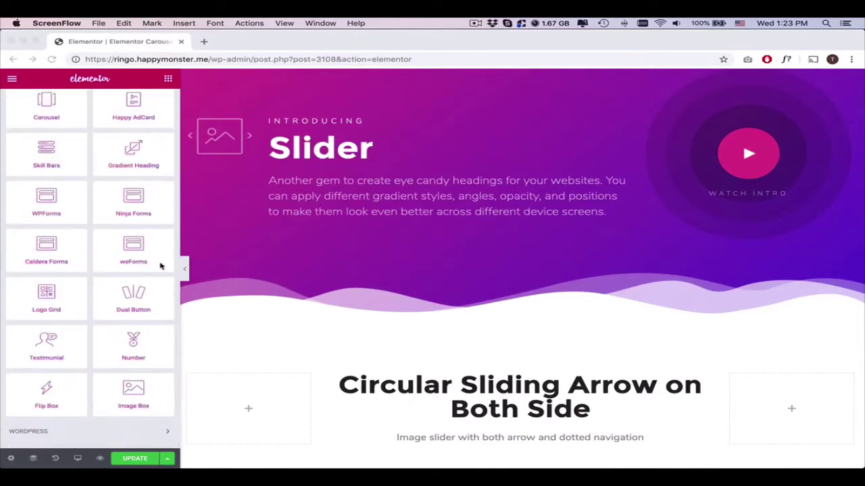
# - Add a new section with three equal columns below the Circular Sliding Arrow heading
pyautogui.scroll(-3, 377, 310)
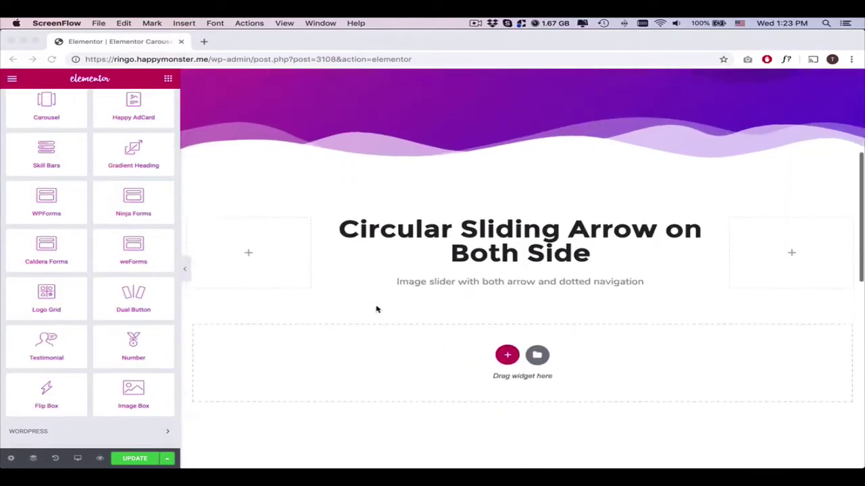
pyautogui.click(510, 320)
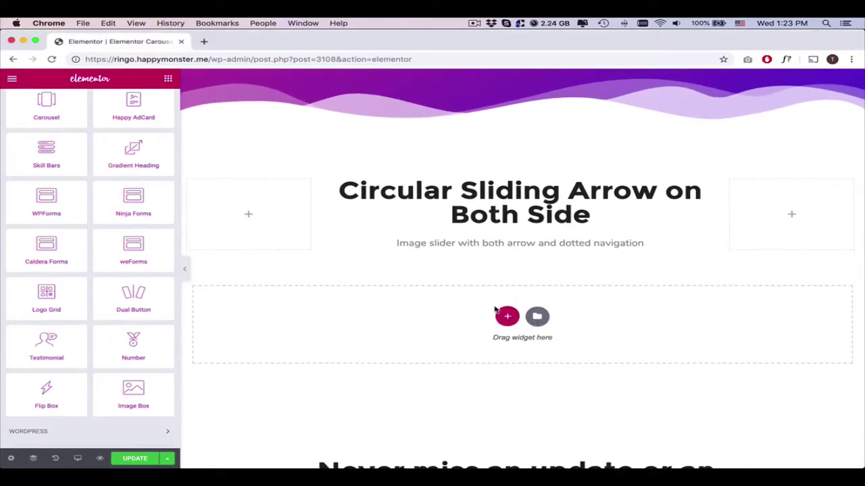
pyautogui.click(507, 319)
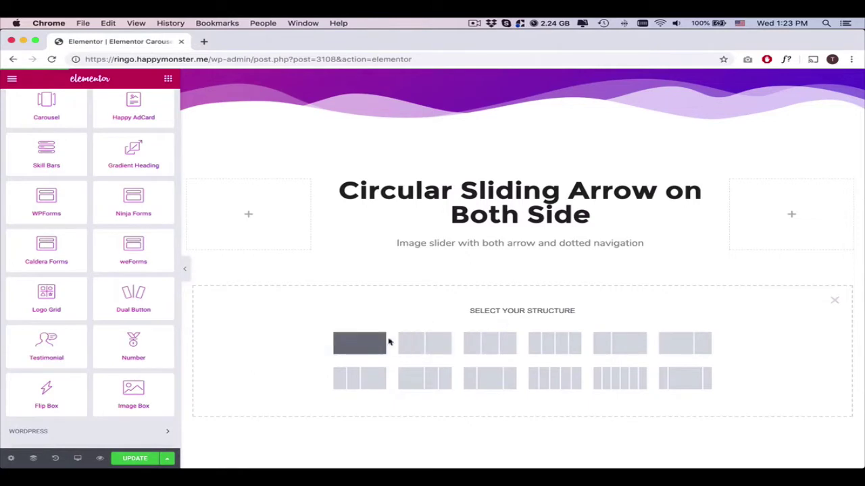
pyautogui.click(486, 347)
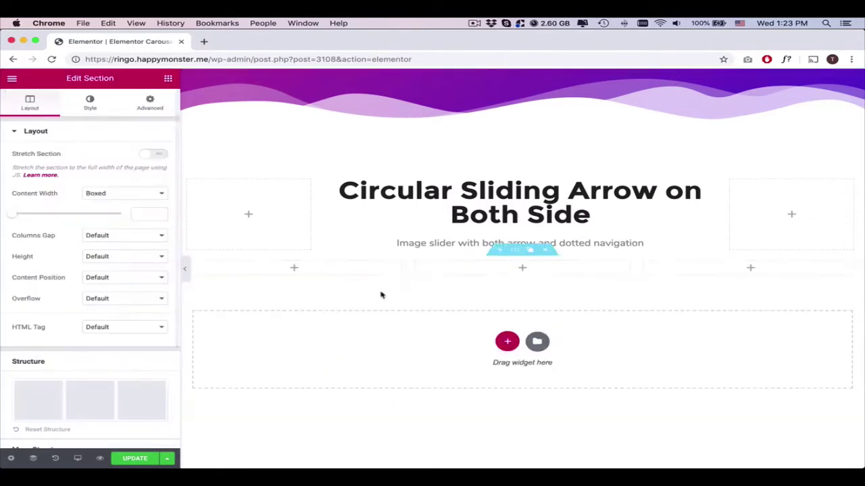
# - Set the width of the new section's first and third columns to 20% each
pyautogui.click(192, 262)
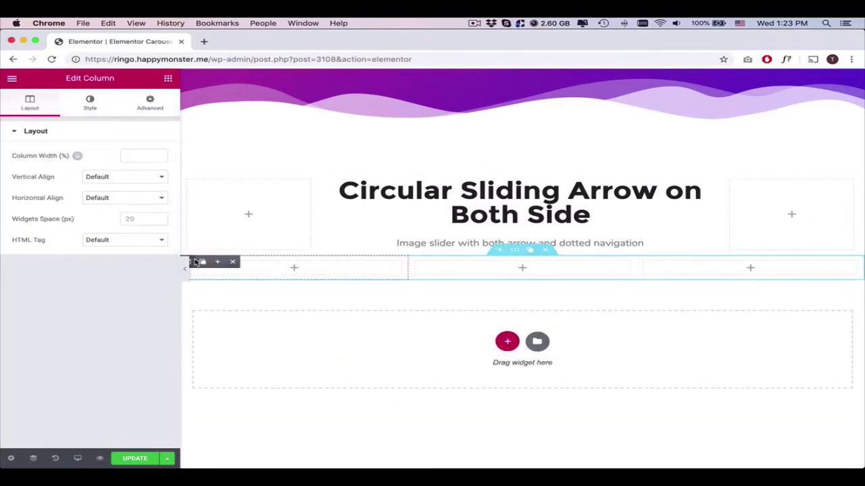
pyautogui.click(144, 157)
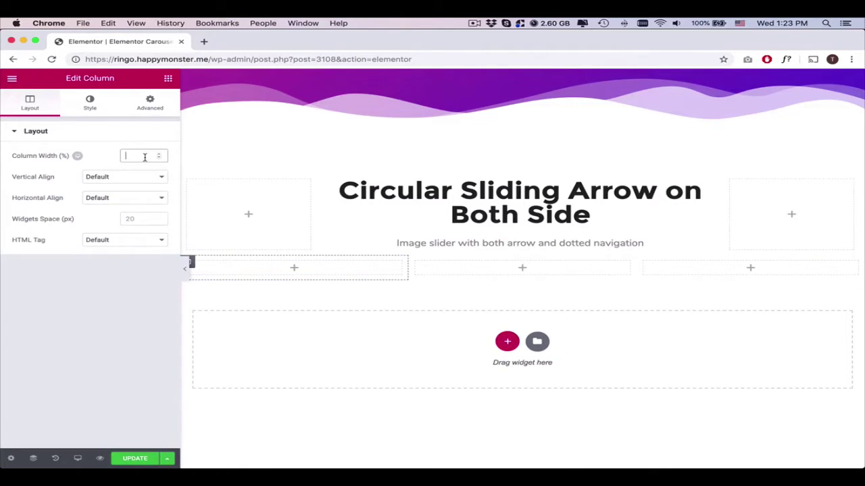
pyautogui.write('20')
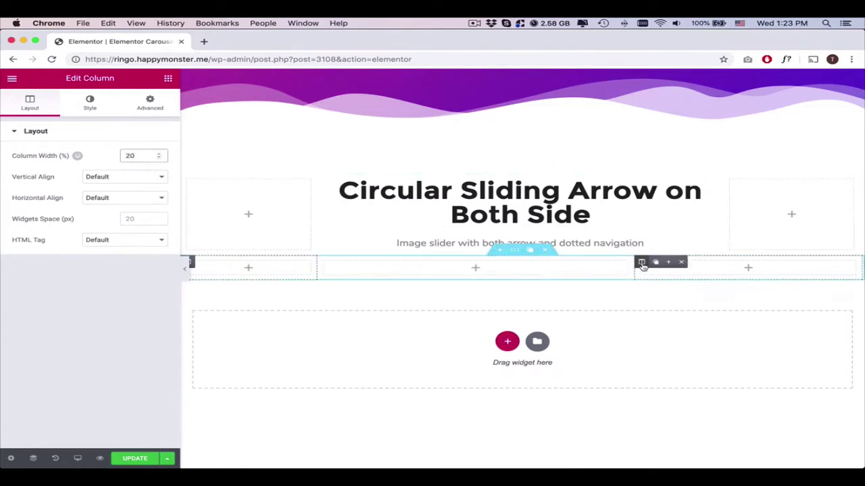
pyautogui.click(642, 263)
pyautogui.click(135, 156)
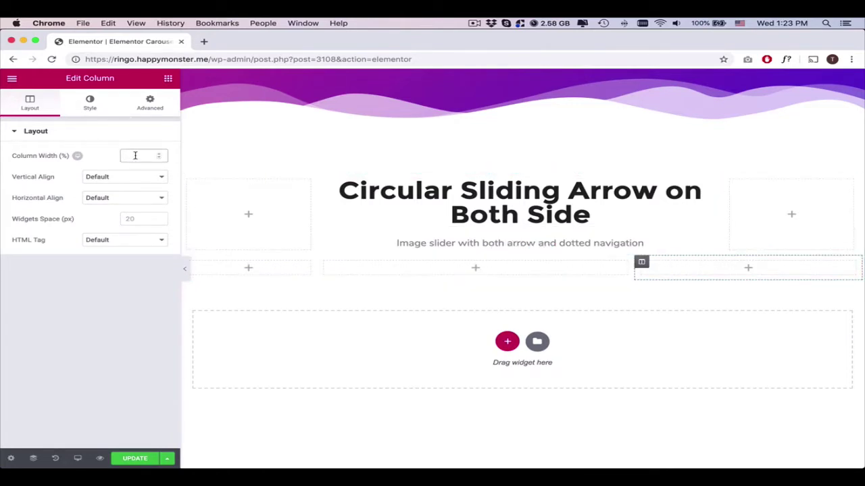
pyautogui.write('20')
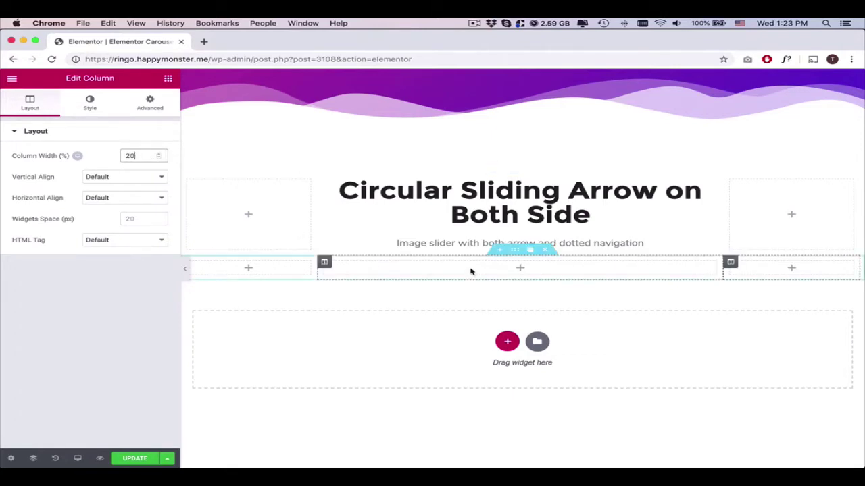
# - Place the Happy Addons Slider widget in the middle column of the new section
pyautogui.click(472, 269)
pyautogui.scroll(-10, 131, 182)
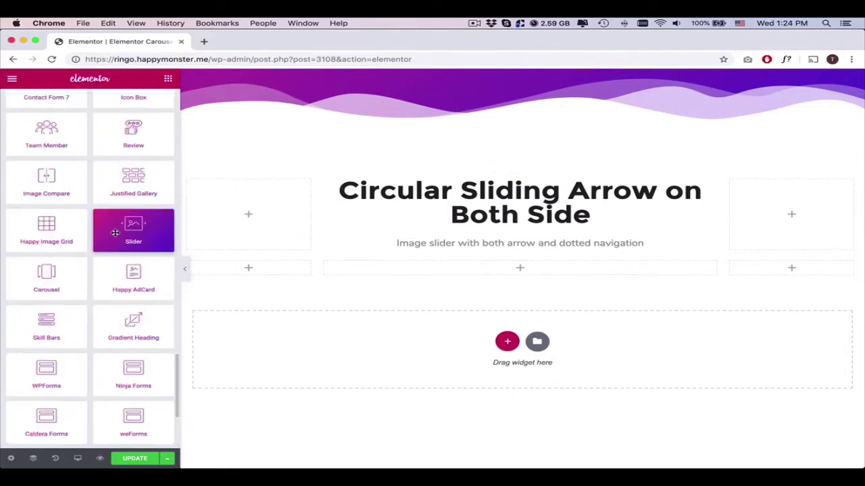
pyautogui.moveTo(132, 237); pyautogui.dragTo(537, 270)
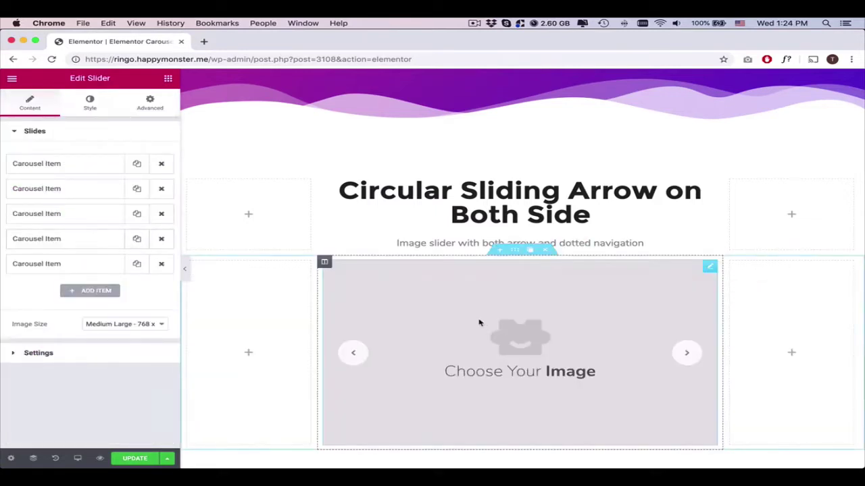
# - Set the first slide's image to sliderdemo8.jpg from the media library
pyautogui.scroll(-3, 479, 323)
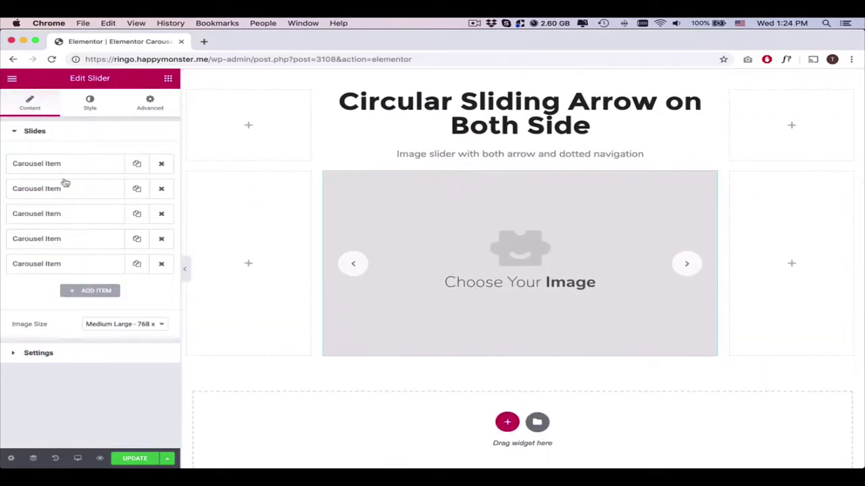
pyautogui.click(99, 166)
pyautogui.click(89, 211)
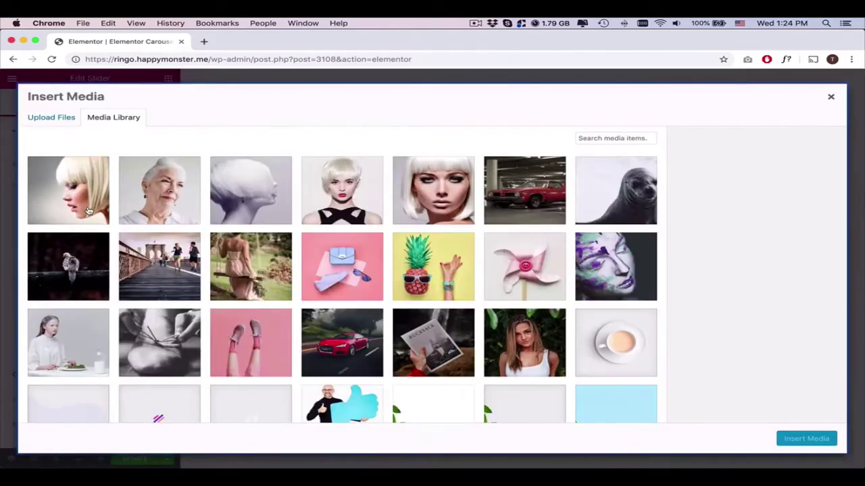
pyautogui.click(256, 195)
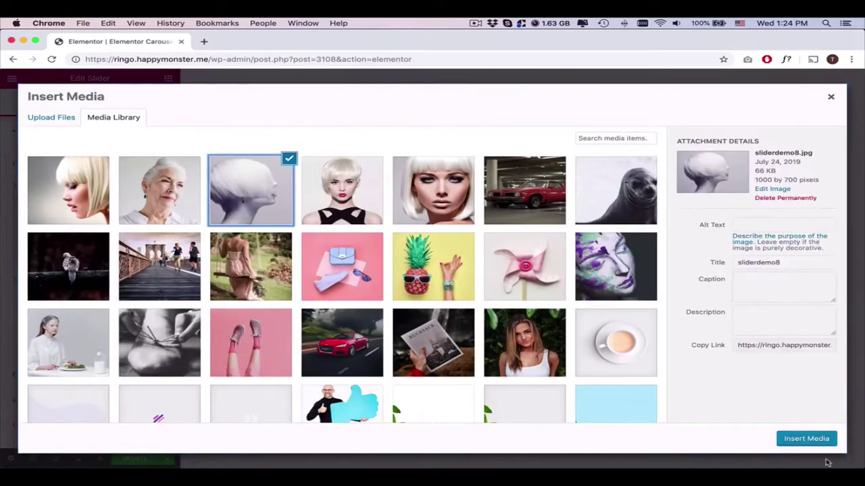
pyautogui.click(809, 443)
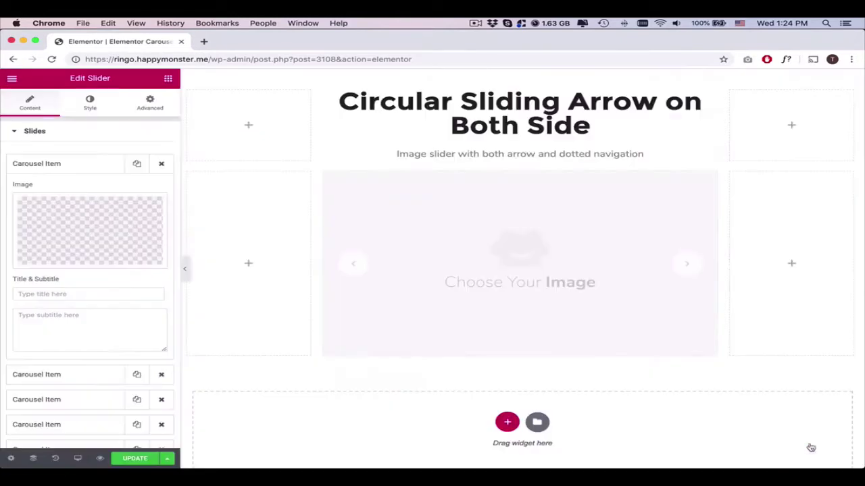
pyautogui.click(91, 169)
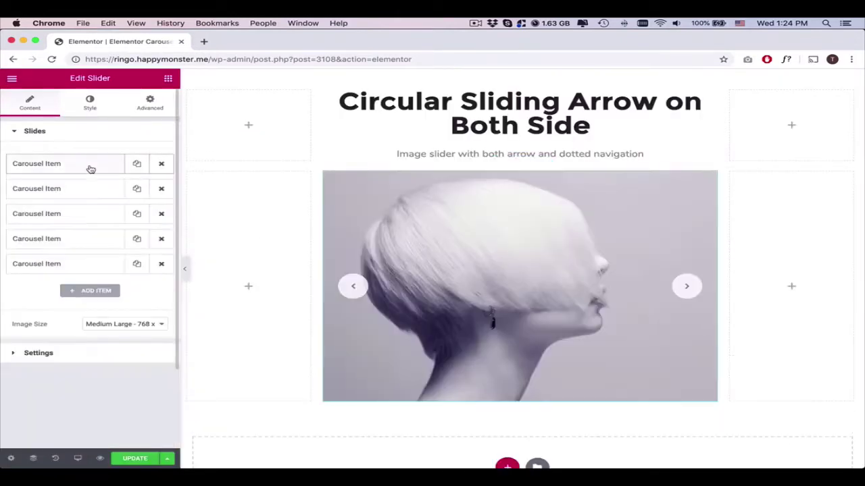
# - Set the second slide's image to sliderdemo7.jpg from the media library
pyautogui.click(72, 194)
pyautogui.click(79, 245)
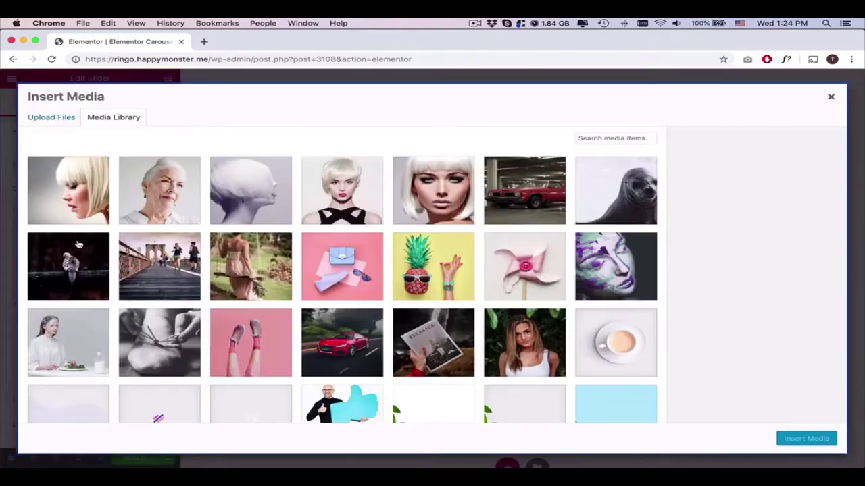
pyautogui.click(321, 202)
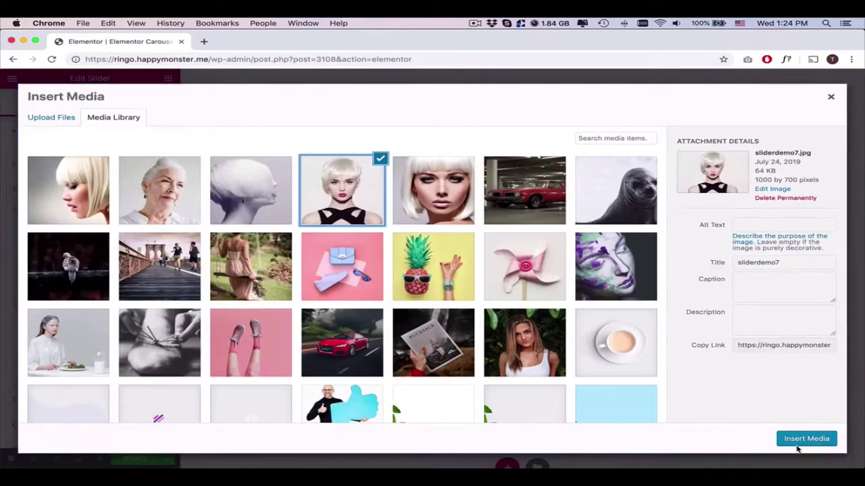
pyautogui.click(800, 440)
pyautogui.click(61, 193)
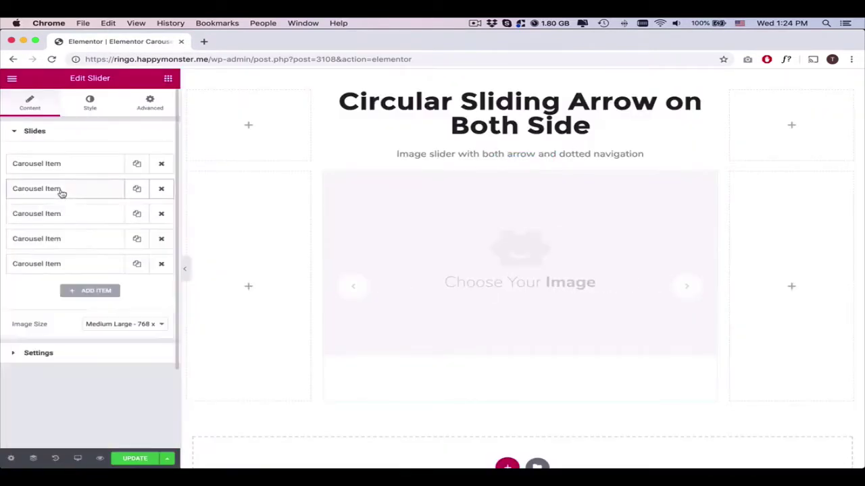
# - Set the third slide's image to sliderdemo6.jpg from the media library
pyautogui.click(64, 218)
pyautogui.click(71, 275)
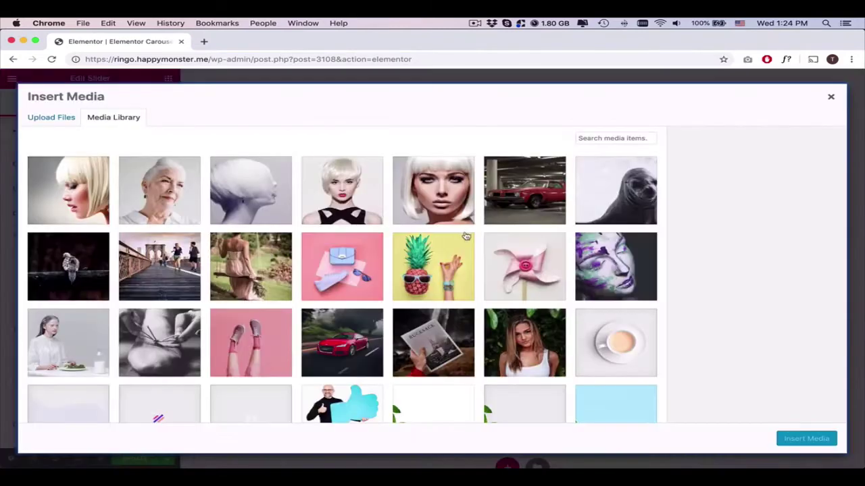
pyautogui.click(444, 207)
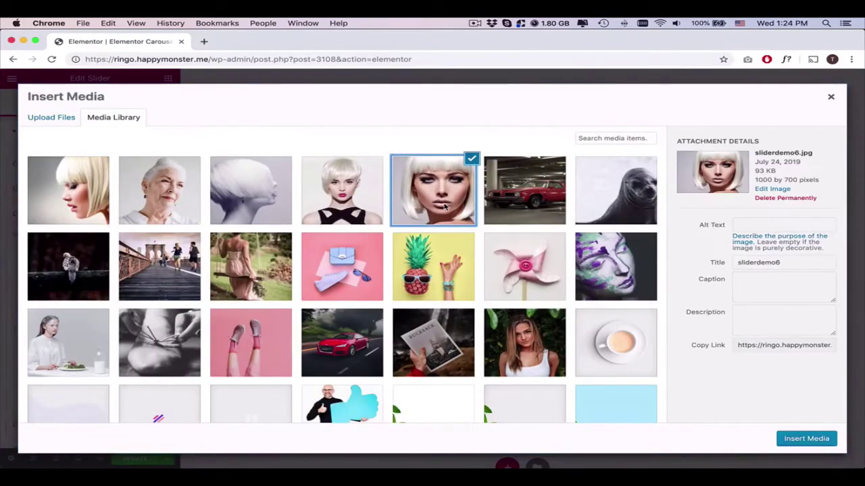
pyautogui.click(798, 440)
pyautogui.click(91, 214)
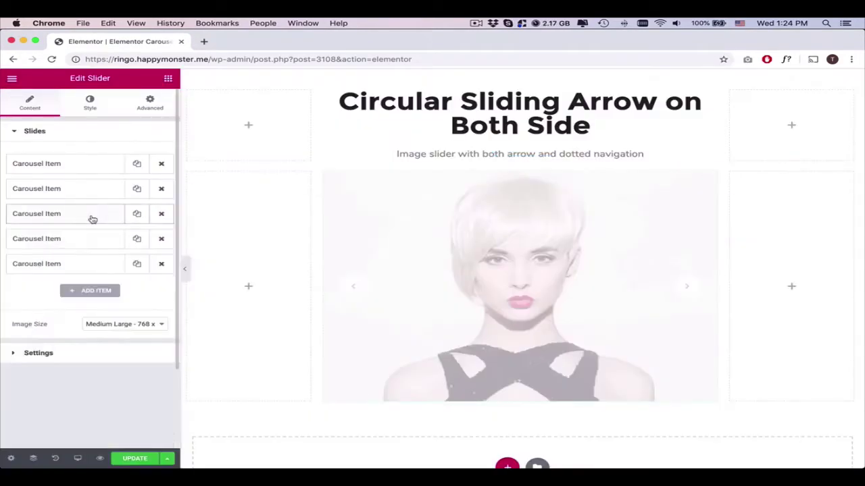
# - Set the fourth slide's image to the portrait of the older woman with short white hair from the media library
pyautogui.click(83, 241)
pyautogui.click(111, 294)
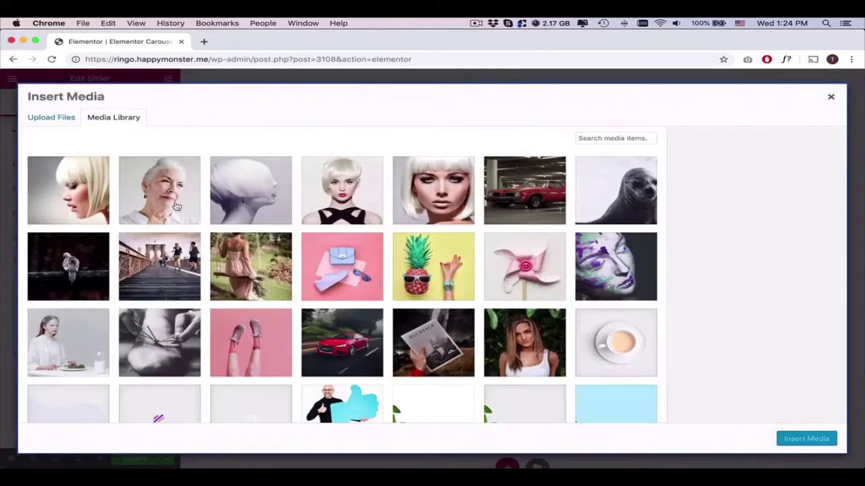
pyautogui.click(194, 213)
pyautogui.click(785, 436)
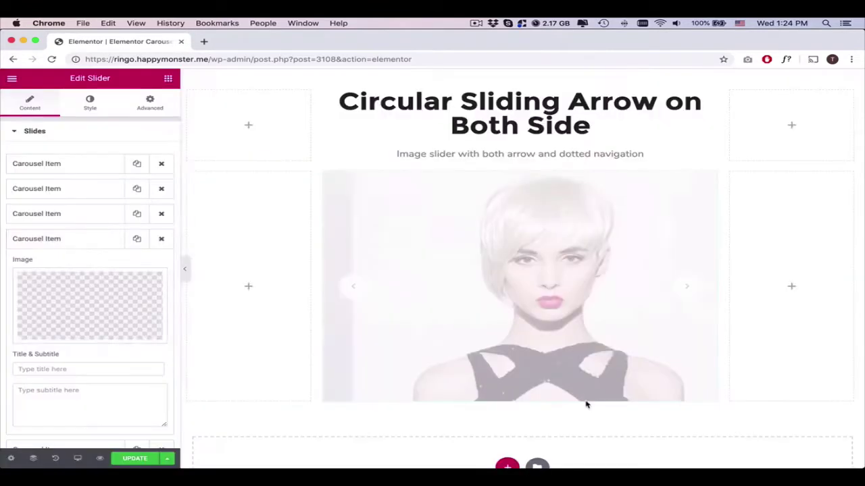
pyautogui.click(75, 239)
# - Set the fifth slide's image to sliderdemo12.jpg from the media library
pyautogui.click(77, 270)
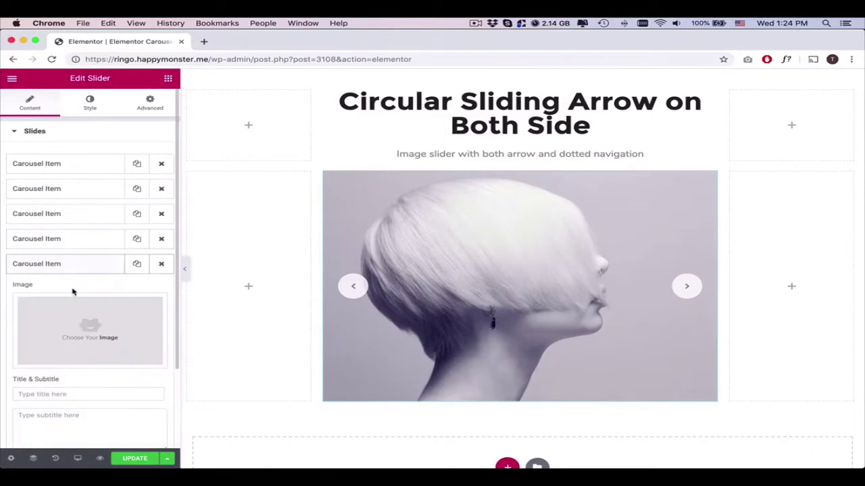
pyautogui.click(79, 311)
pyautogui.click(64, 203)
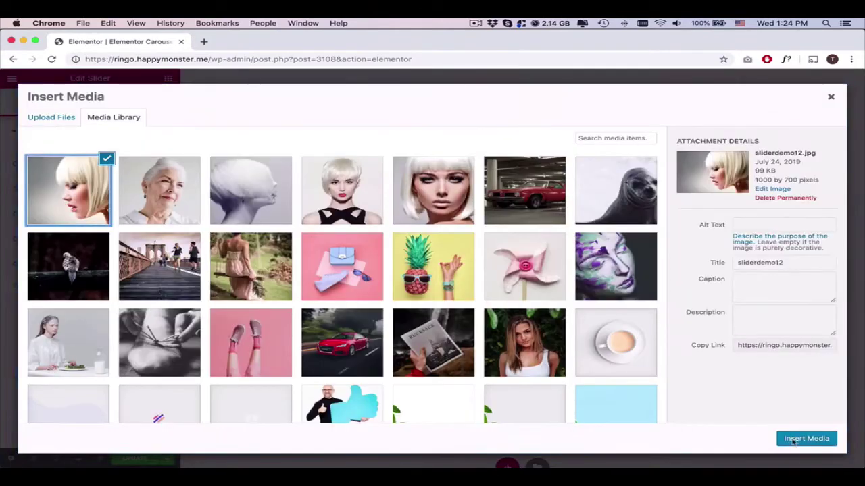
pyautogui.click(794, 441)
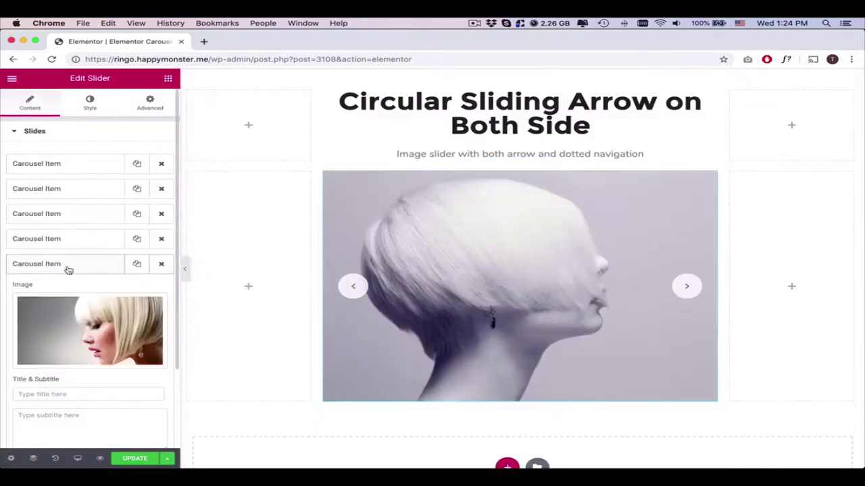
pyautogui.click(68, 265)
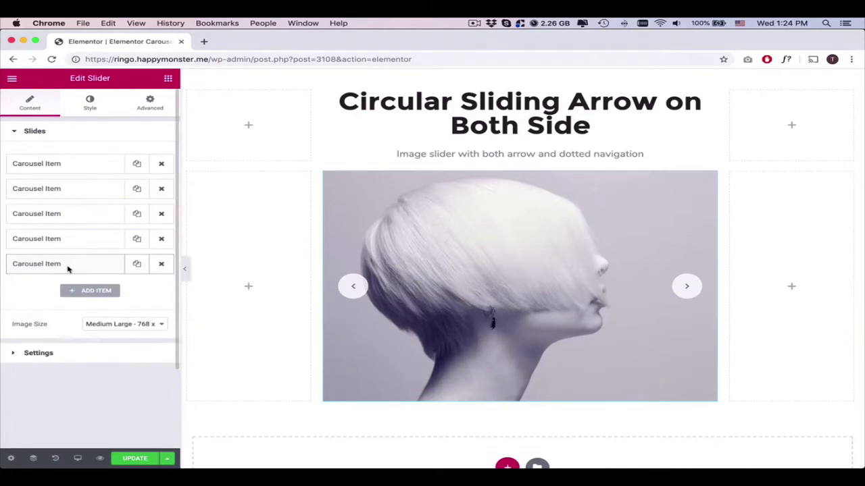
# - Title the first slide "Hair Style One"
pyautogui.click(54, 166)
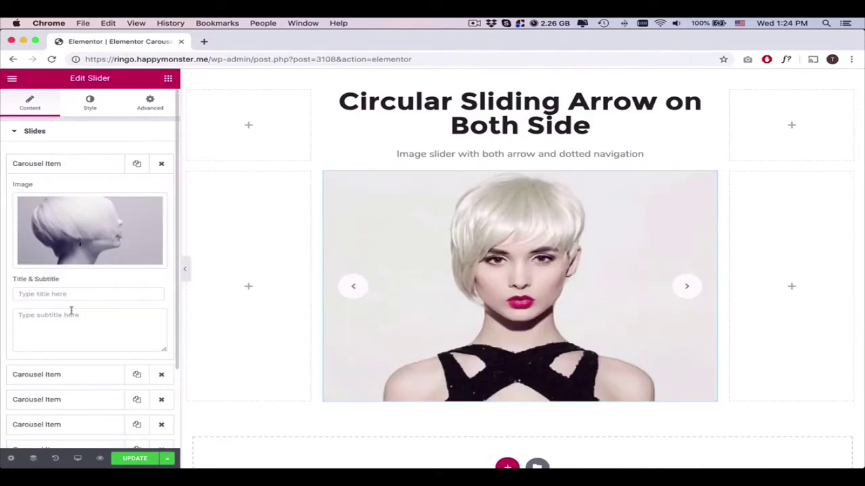
pyautogui.click(70, 294)
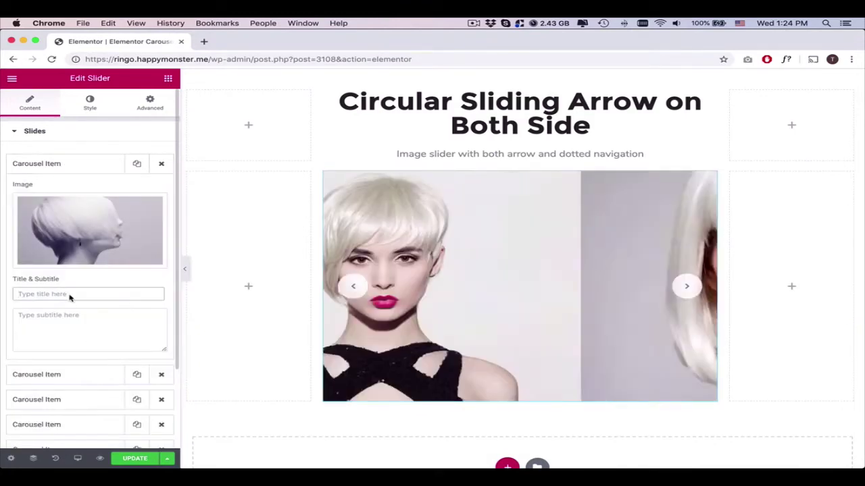
pyautogui.write('Styl')
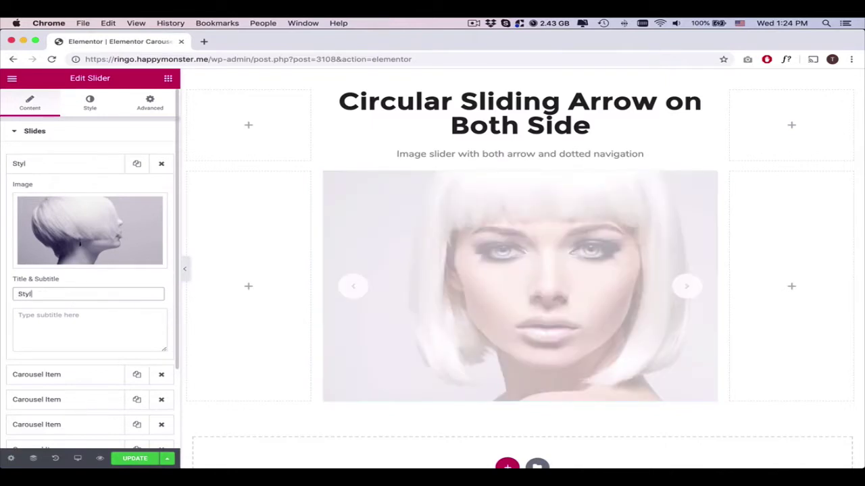
pyautogui.write('e')
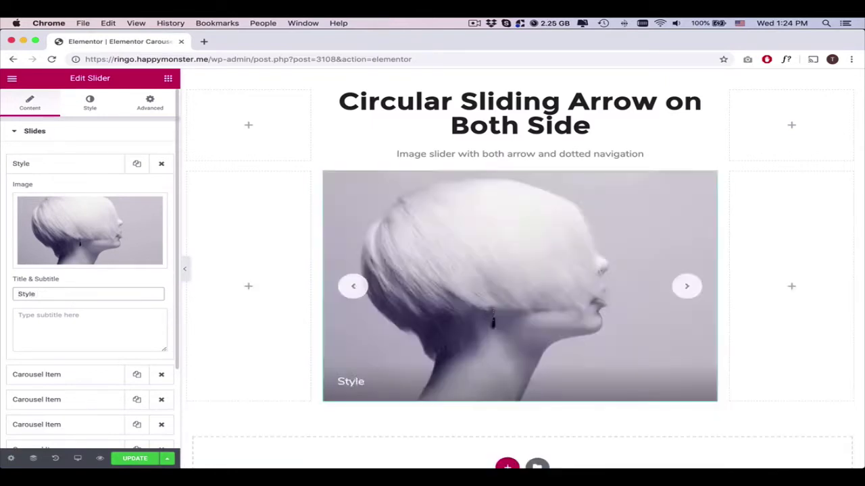
pyautogui.click(18, 294)
pyautogui.write('Hair ')
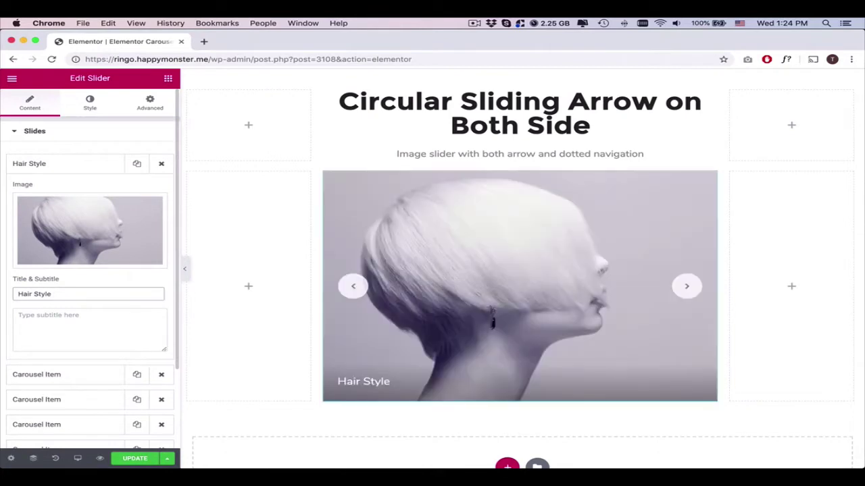
pyautogui.write('One')
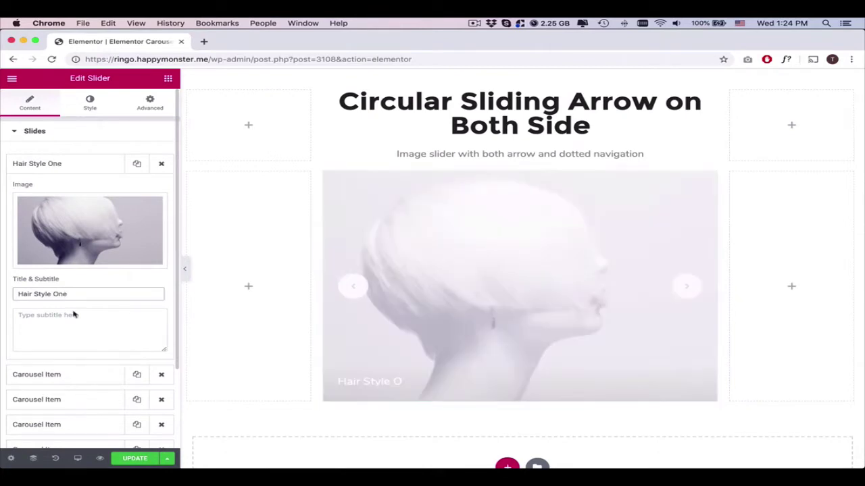
# - Enter "Description goes here" as the first slide's subtitle and copy that text for reuse
pyautogui.click(76, 322)
pyautogui.write('D')
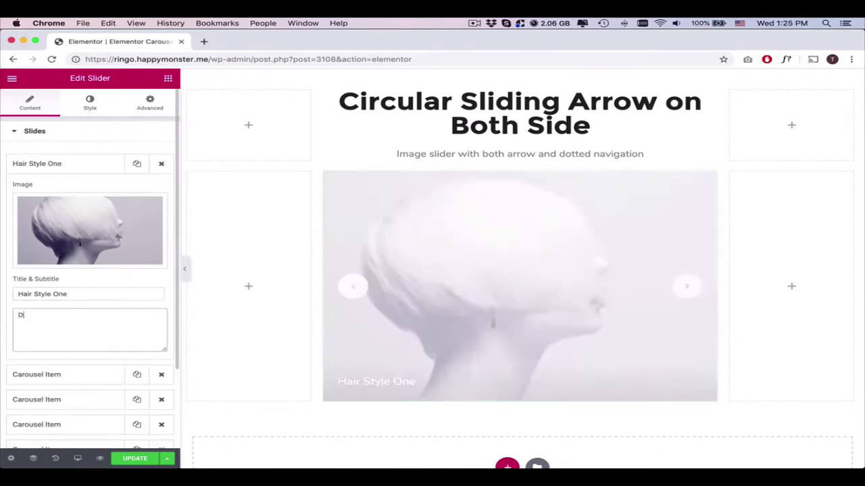
pyautogui.write('escrip')
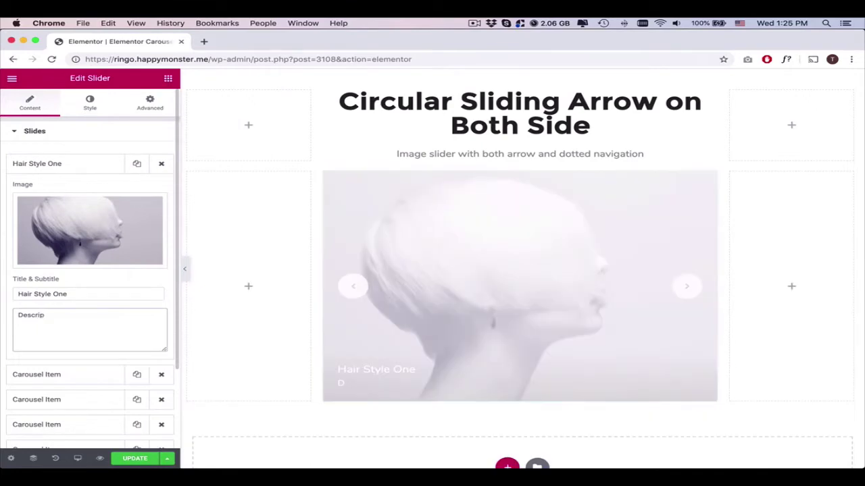
pyautogui.write('tion goes here')
pyautogui.tripleClick(58, 315)
pyautogui.hotkey('ctrl', 'c')
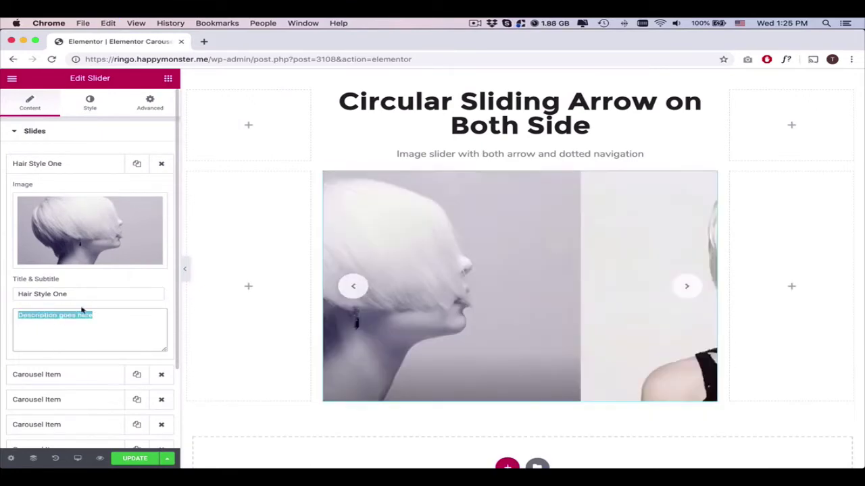
pyautogui.click(101, 168)
# - Title the second slide "Hair Style Two" and paste "Description goes here" as its subtitle
pyautogui.click(88, 190)
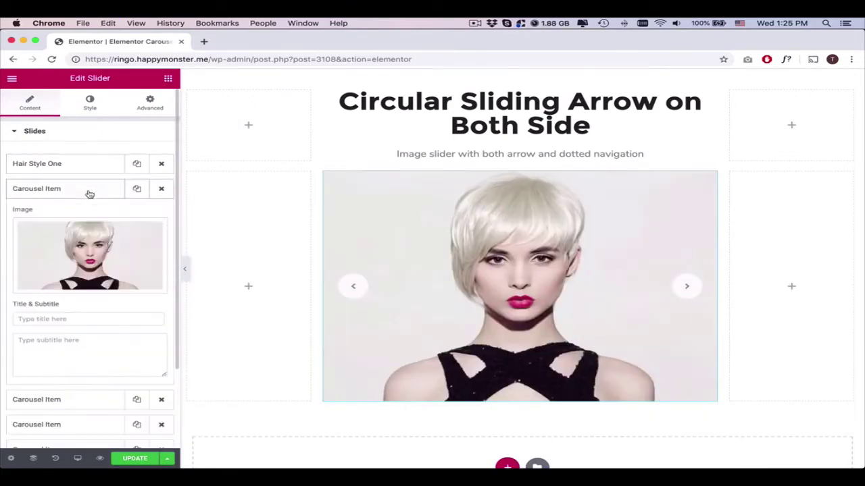
pyautogui.click(67, 318)
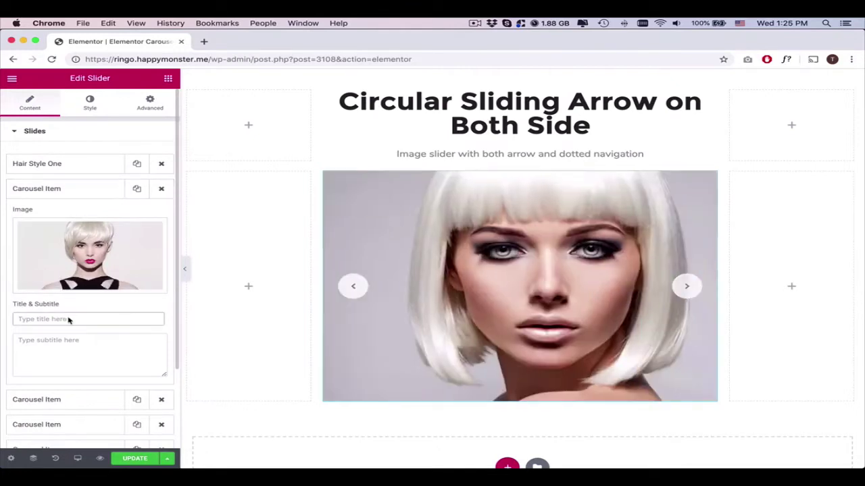
pyautogui.write('Hair Style Two')
pyautogui.press('Tab')
pyautogui.hotkey('ctrl', 'v')
pyautogui.click(77, 190)
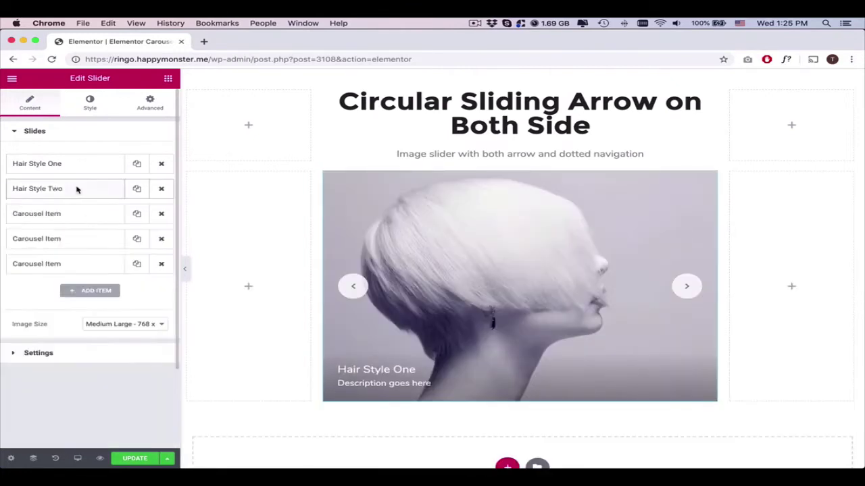
# - Title the third slide "Hair Style Three" and paste "Description goes here" as its subtitle
pyautogui.click(60, 215)
pyautogui.click(60, 344)
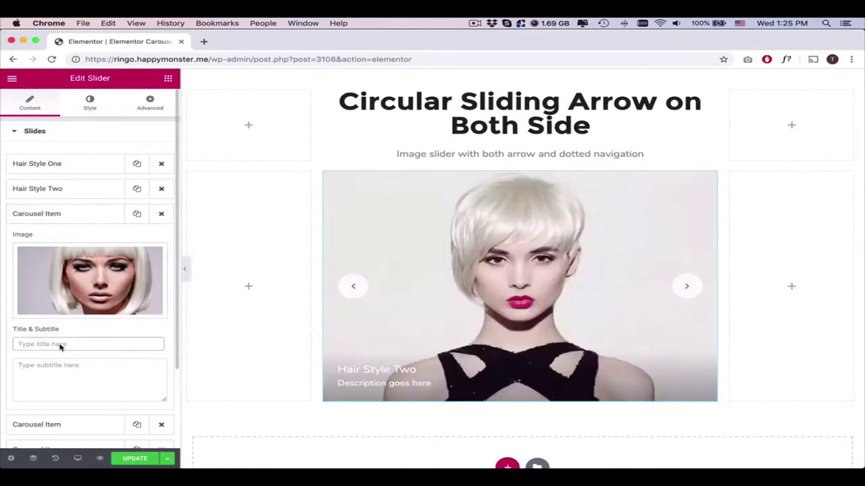
pyautogui.write('Hair Style Three')
pyautogui.press('Tab')
pyautogui.hotkey('ctrl', 'v')
pyautogui.click(68, 213)
# - Title the fourth slide "Hair Style Four" and paste the copied description as its subtitle
pyautogui.click(73, 245)
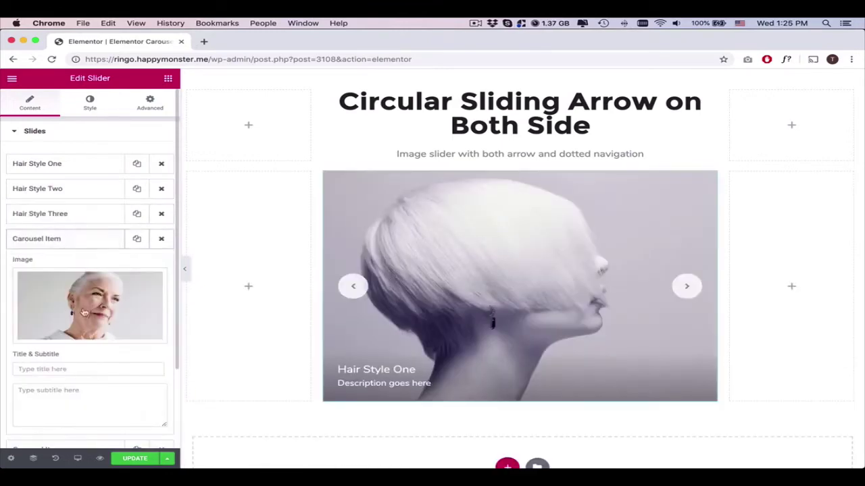
pyautogui.click(75, 369)
pyautogui.write('Hair Style Four')
pyautogui.press('Tab')
pyautogui.hotkey('ctrl', 'v')
pyautogui.click(77, 241)
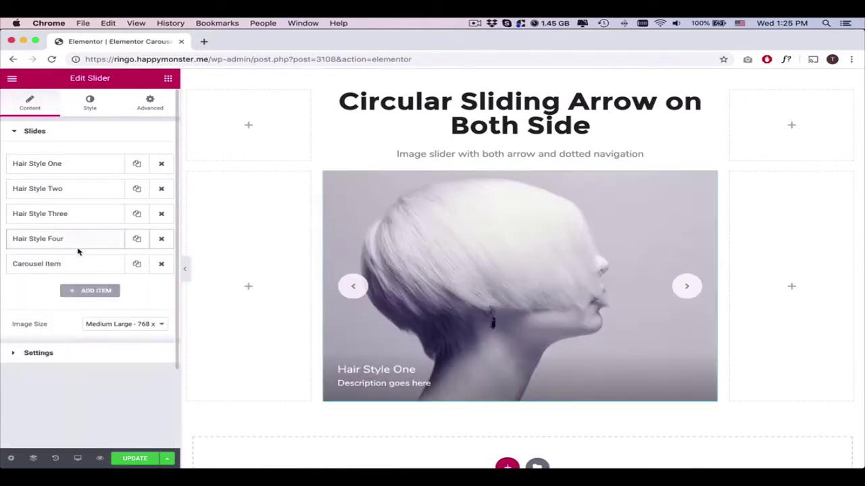
# - Title the fifth slide "Hair Style Five" and keep the slider's image size at Medium Large - 768 x 0
pyautogui.click(72, 265)
pyautogui.click(68, 394)
pyautogui.write('Hair Style Five')
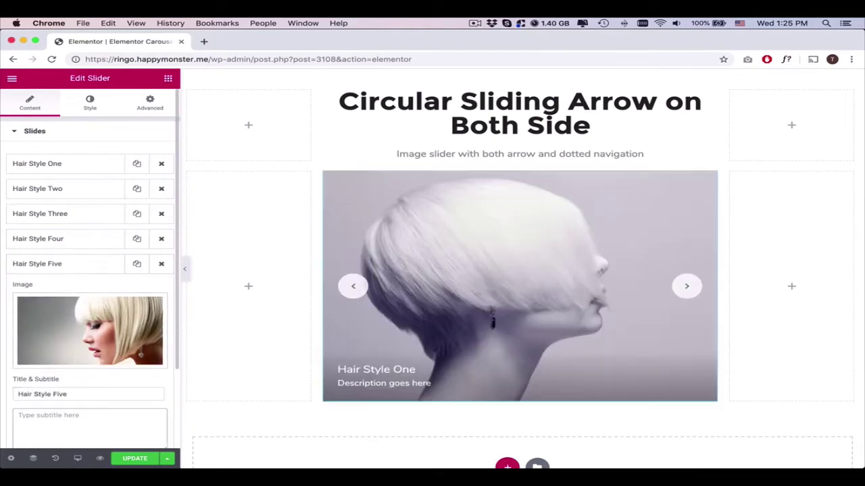
pyautogui.click(81, 263)
pyautogui.click(126, 326)
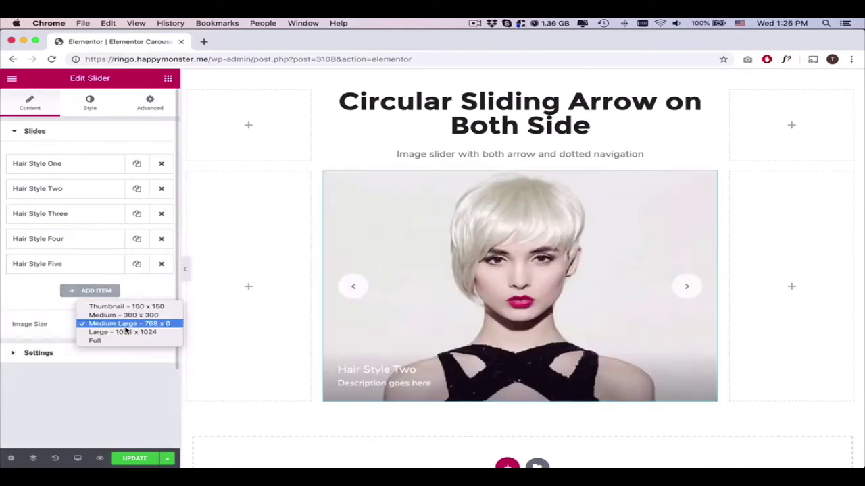
pyautogui.click(125, 323)
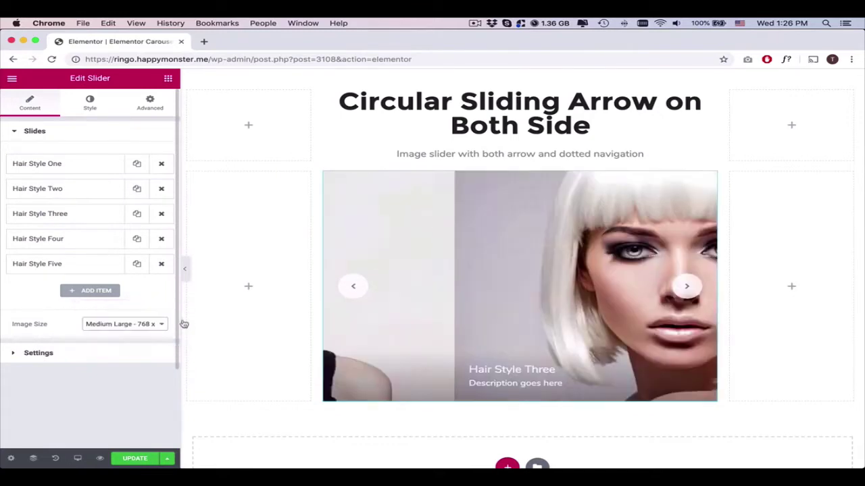
# - Set the slider's animation speed to 500 milliseconds in its settings
pyautogui.click(50, 354)
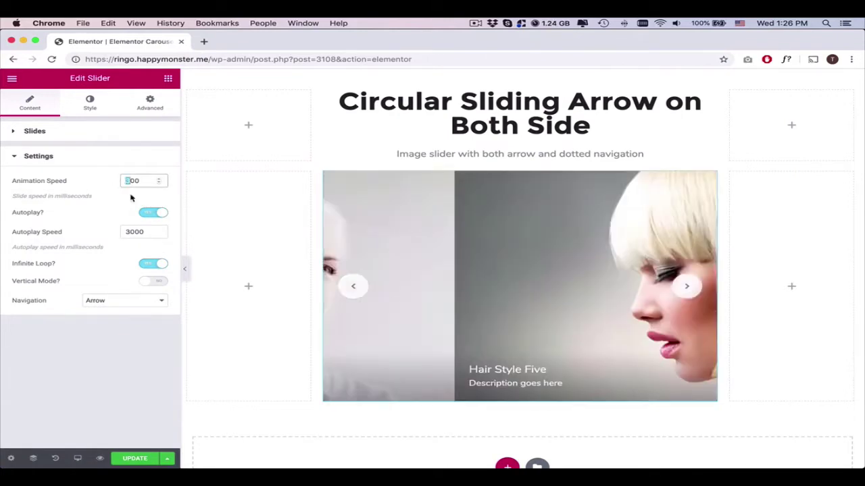
pyautogui.write('5')
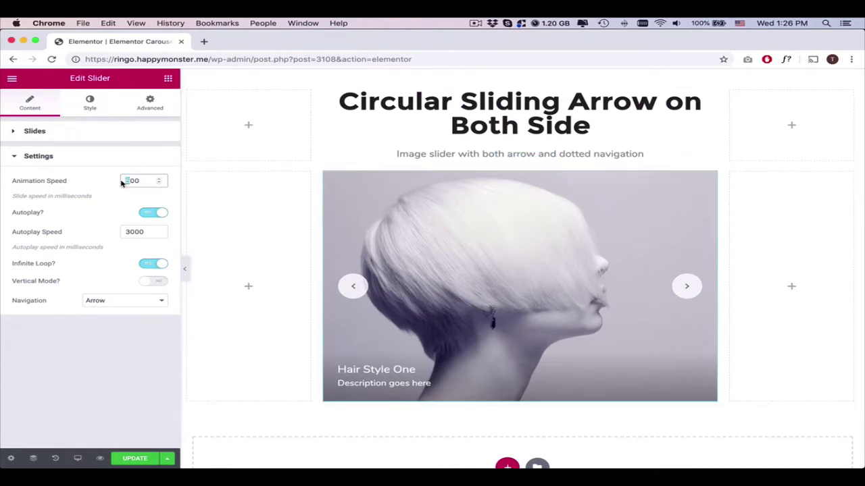
pyautogui.click(116, 215)
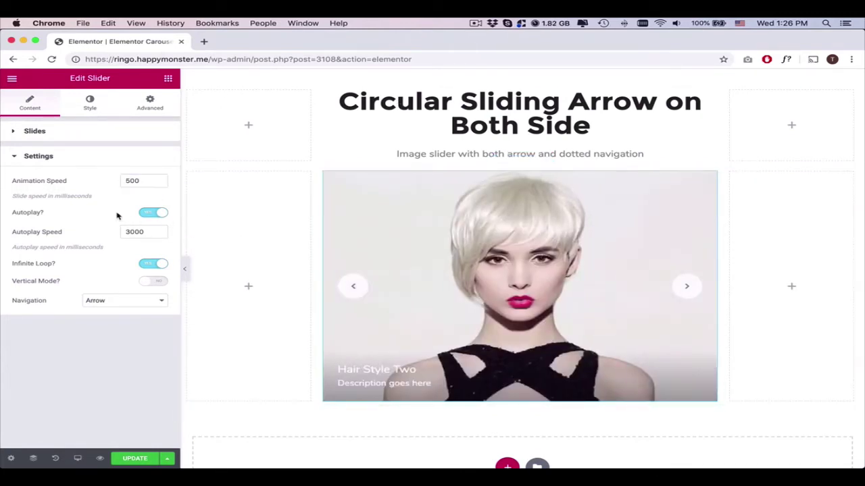
pyautogui.click(121, 216)
pyautogui.click(156, 213)
# - Try the slider's navigation options None, Arrow and Dots one after another
pyautogui.click(109, 305)
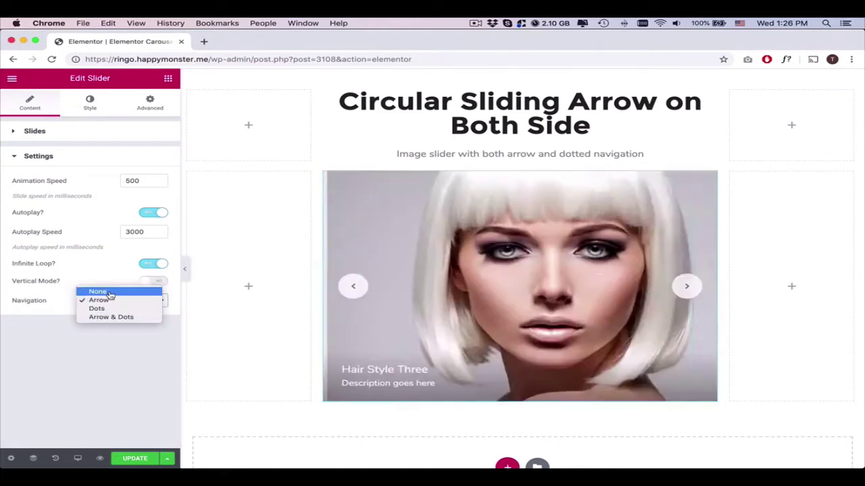
pyautogui.click(109, 293)
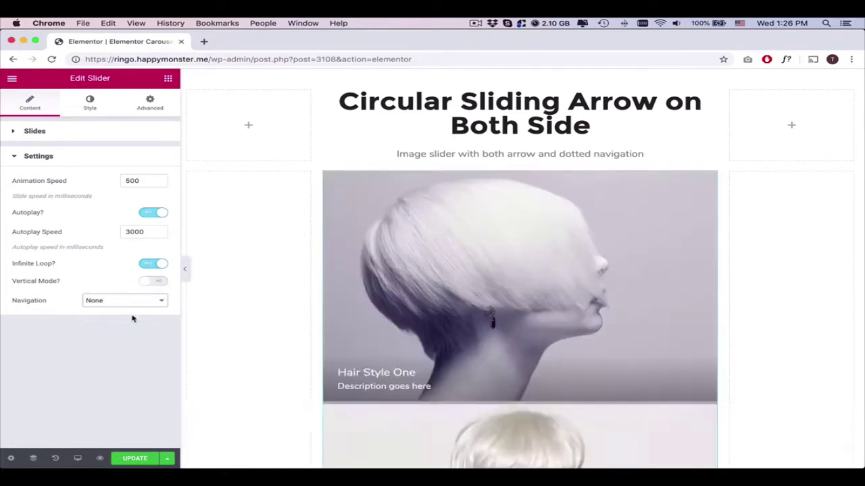
pyautogui.click(134, 310)
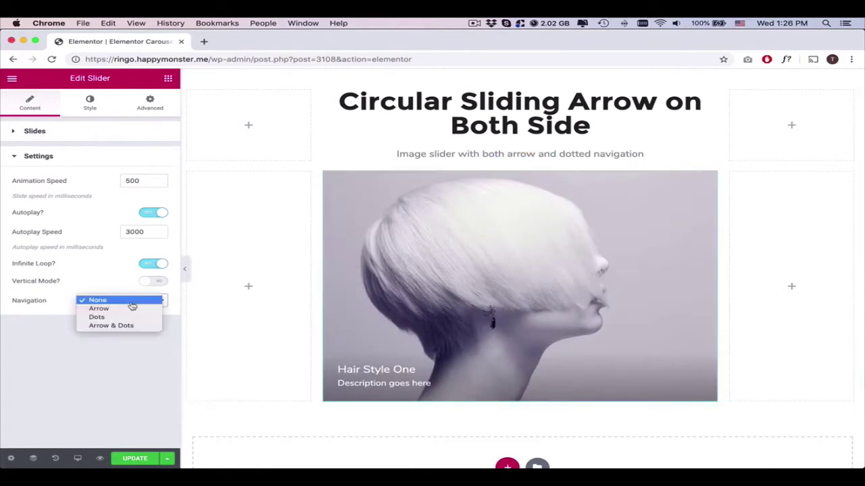
pyautogui.click(124, 308)
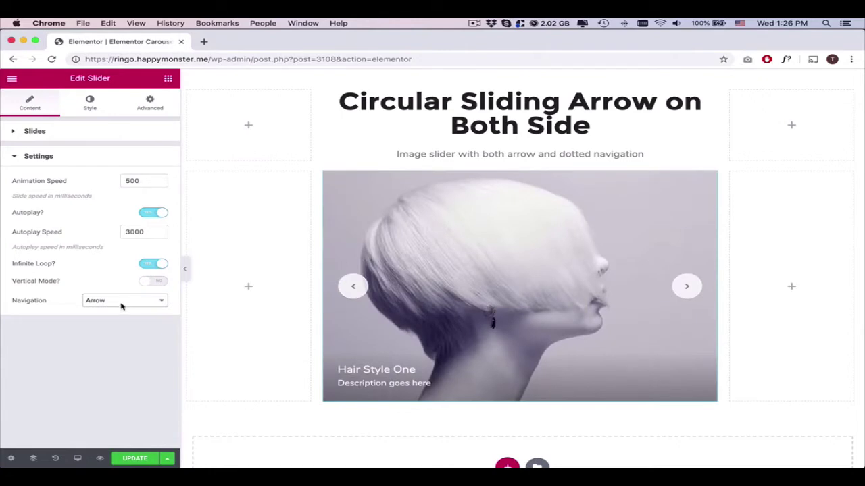
pyautogui.click(121, 306)
pyautogui.click(120, 309)
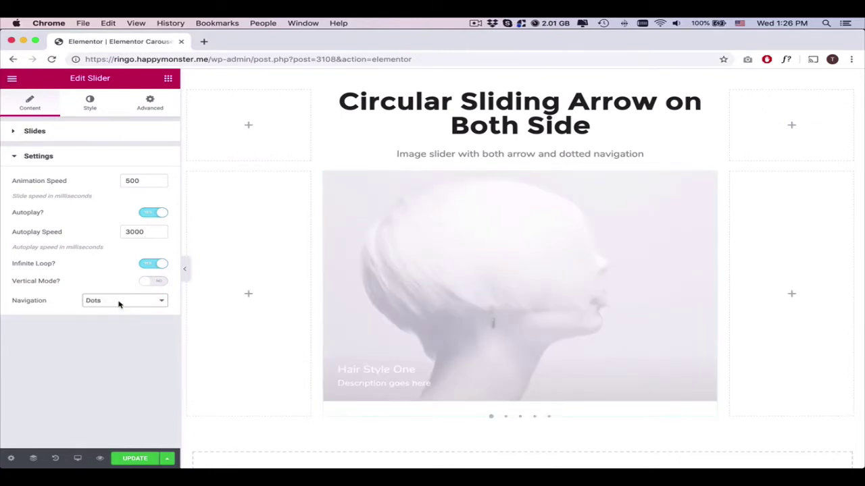
# - Set the slider's navigation to Arrow & Dots
pyautogui.click(118, 304)
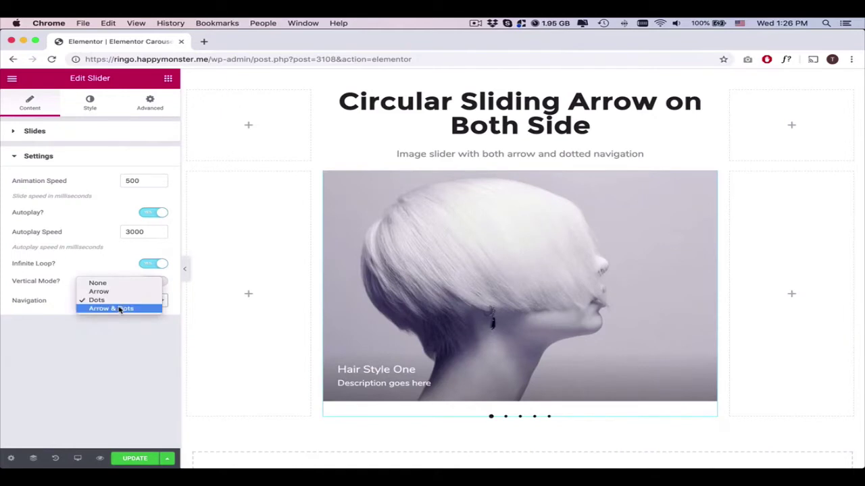
pyautogui.click(119, 308)
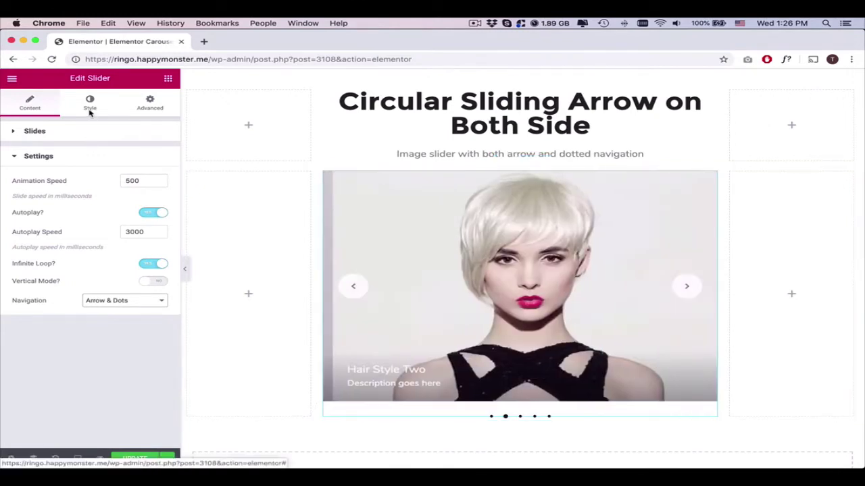
# - Round the slider items by setting the border radius to 10 px on all four corners
pyautogui.click(72, 131)
pyautogui.click(94, 103)
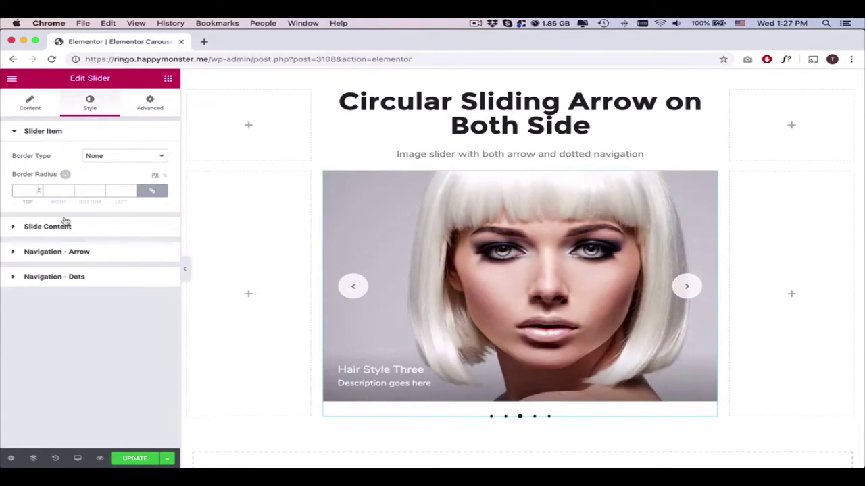
pyautogui.write('10')
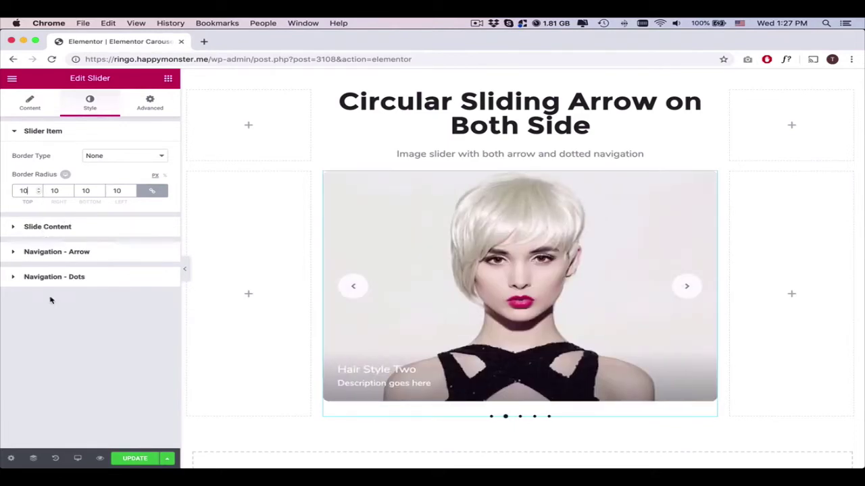
# - Set the font weight of the slide titles to 600 in the slide content styling
pyautogui.click(68, 227)
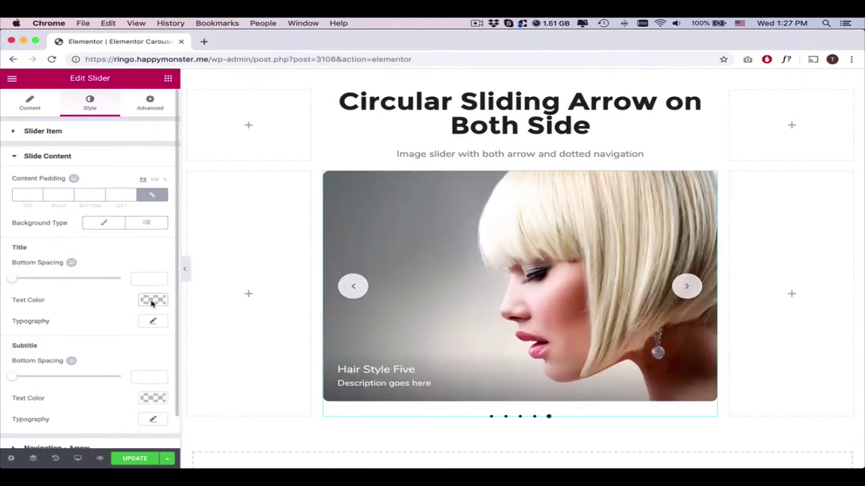
pyautogui.click(147, 326)
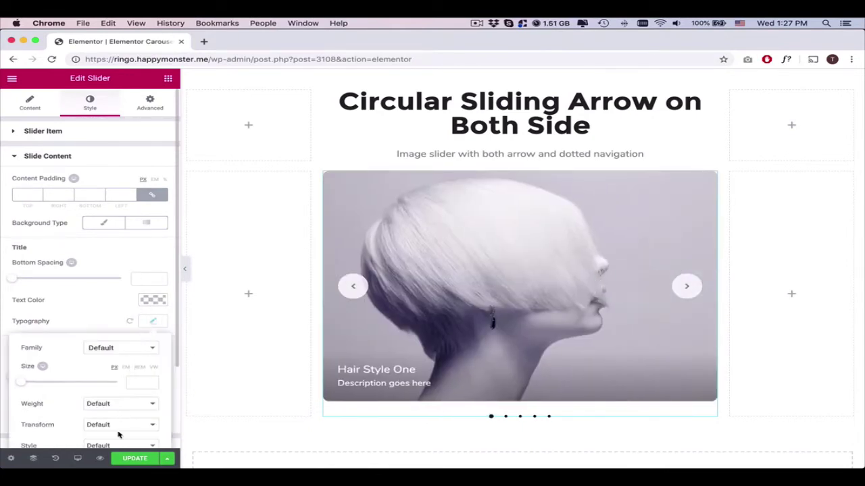
pyautogui.click(115, 404)
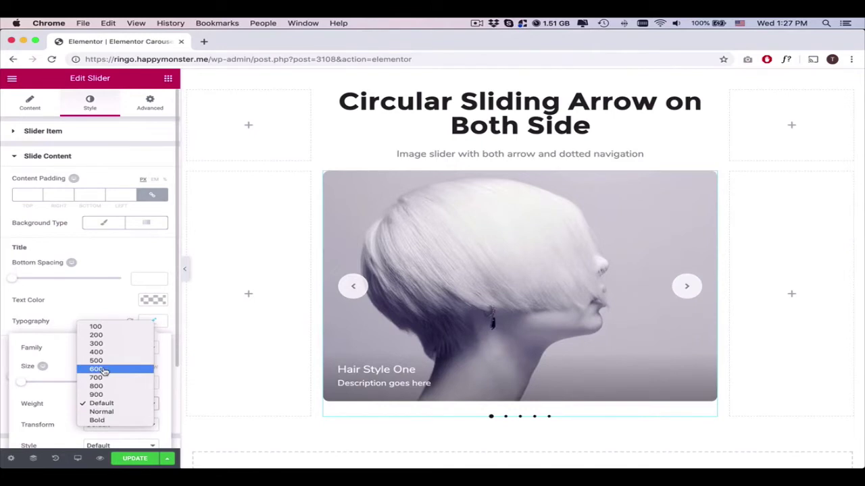
pyautogui.click(103, 369)
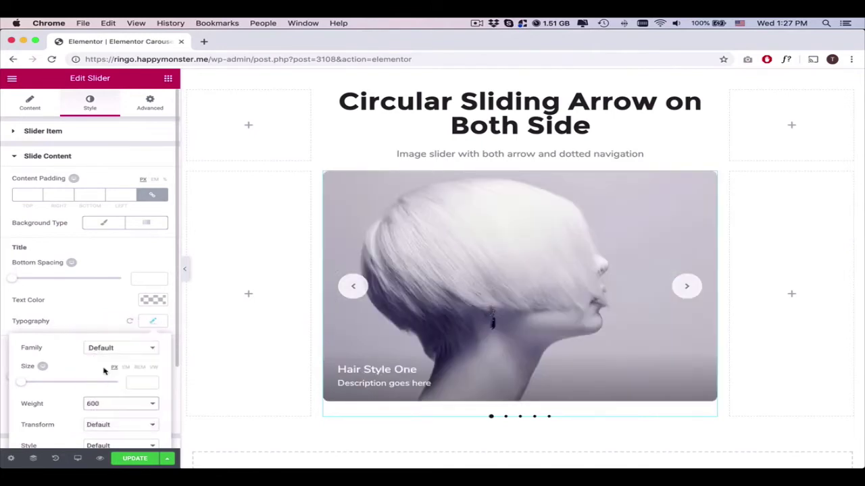
pyautogui.click(79, 326)
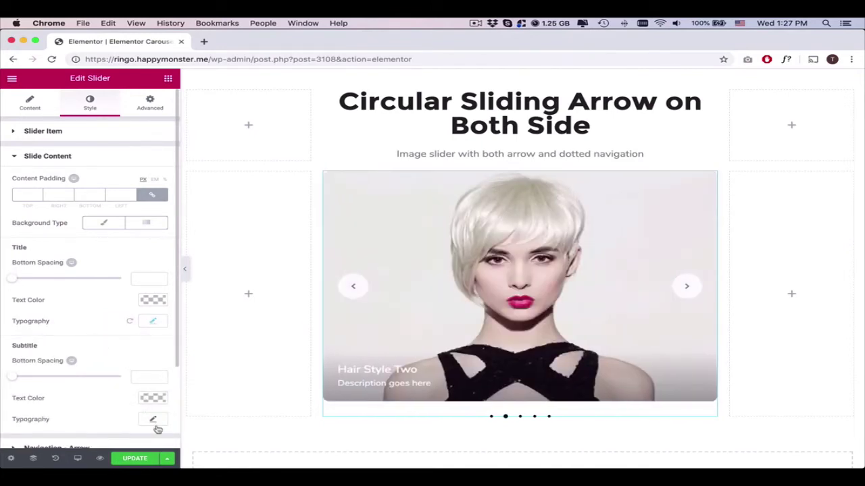
# - Try a font weight of 200 for the slide subtitles, and settle on 300
pyautogui.click(155, 420)
pyautogui.scroll(-5, 127, 302)
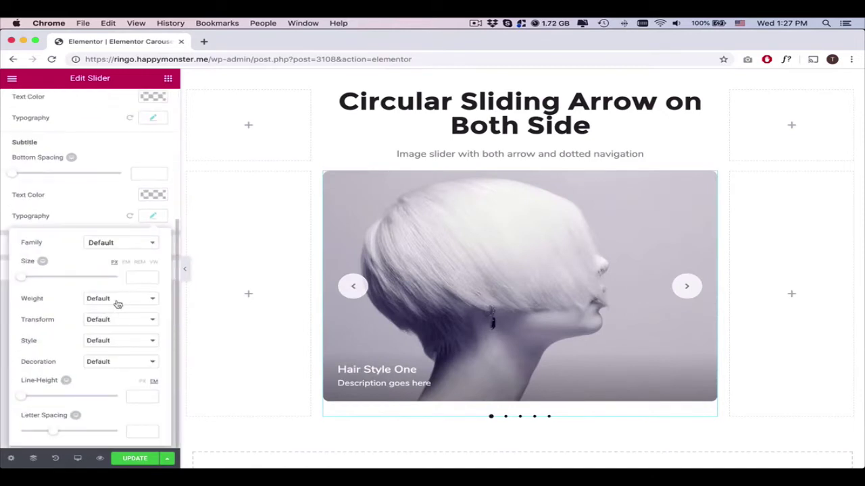
pyautogui.click(118, 304)
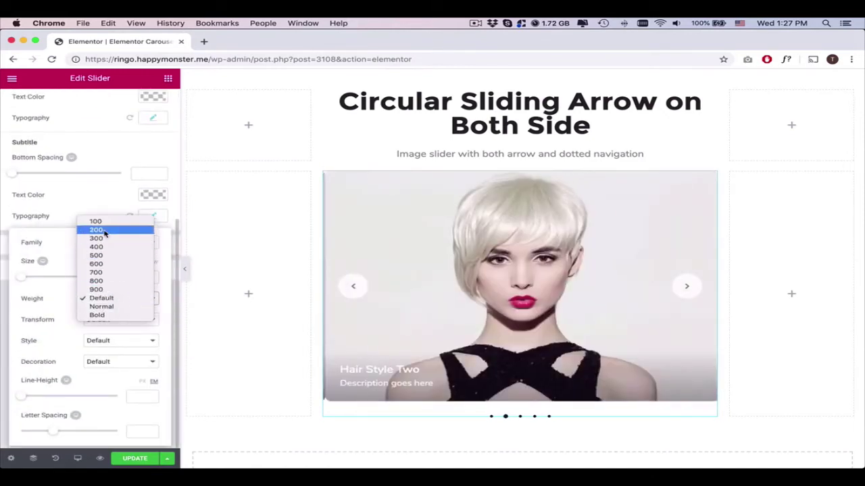
pyautogui.click(105, 231)
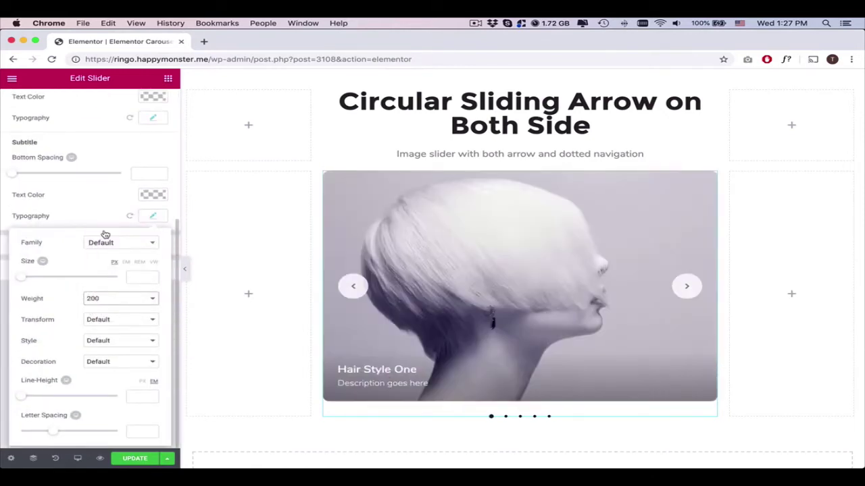
pyautogui.click(116, 294)
pyautogui.click(112, 305)
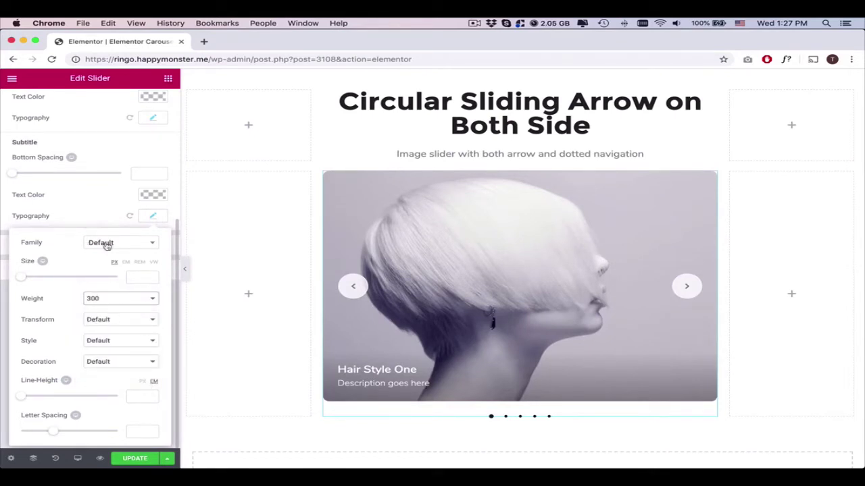
pyautogui.click(88, 223)
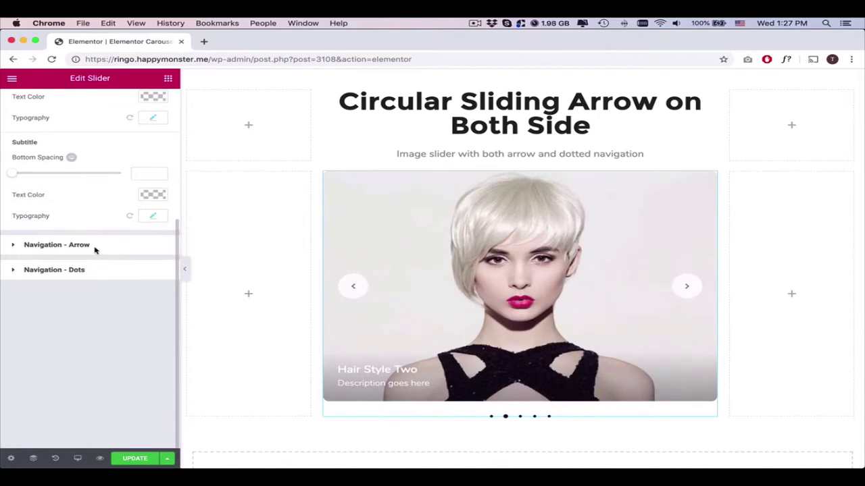
# - Try a vertical position of 233 for the navigation arrows, and clear the value again
pyautogui.click(95, 248)
pyautogui.click(154, 208)
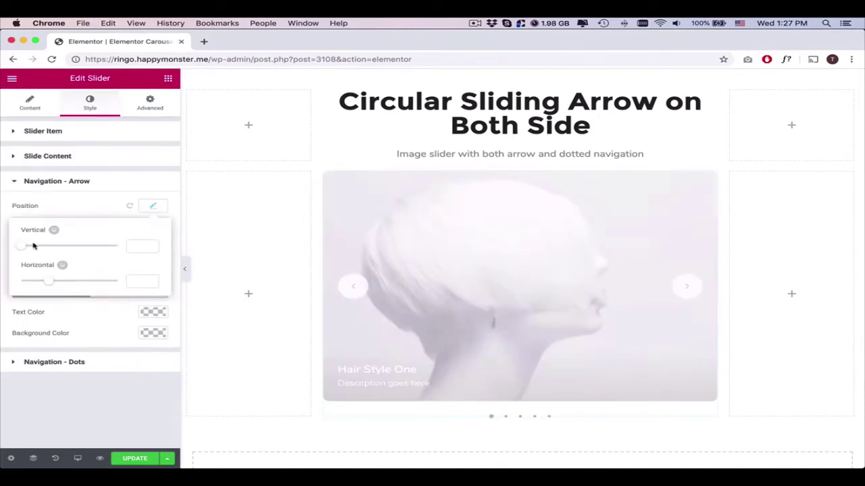
pyautogui.moveTo(21, 249); pyautogui.dragTo(66, 248)
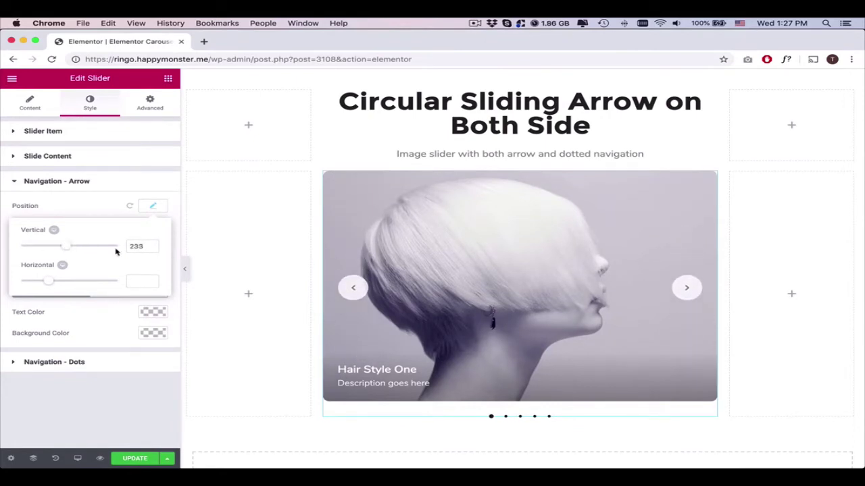
pyautogui.press('BackSpace')
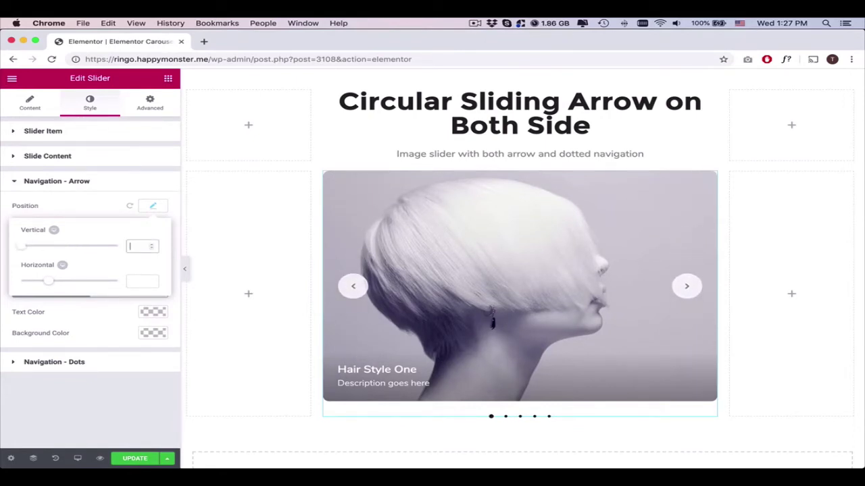
# - Move the navigation arrows onto the slider's outer edges with a horizontal position of -25
pyautogui.moveTo(51, 284)
pyautogui.mouseDown()
pyautogui.moveTo(91, 283)
pyautogui.moveTo(43, 286)
pyautogui.mouseUp()
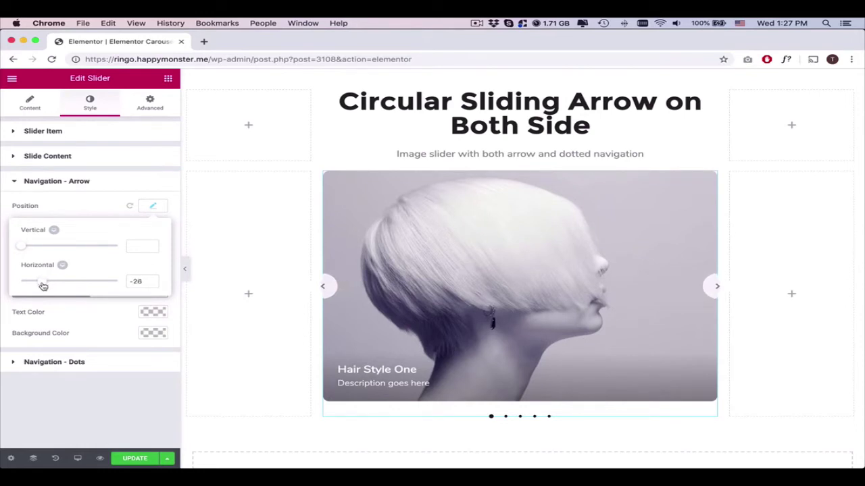
pyautogui.click(139, 282)
pyautogui.press('Down')
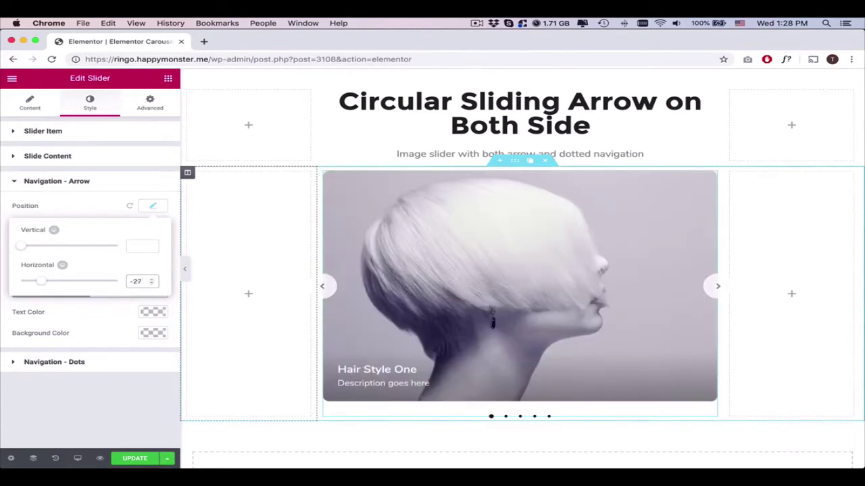
pyautogui.press('Up')
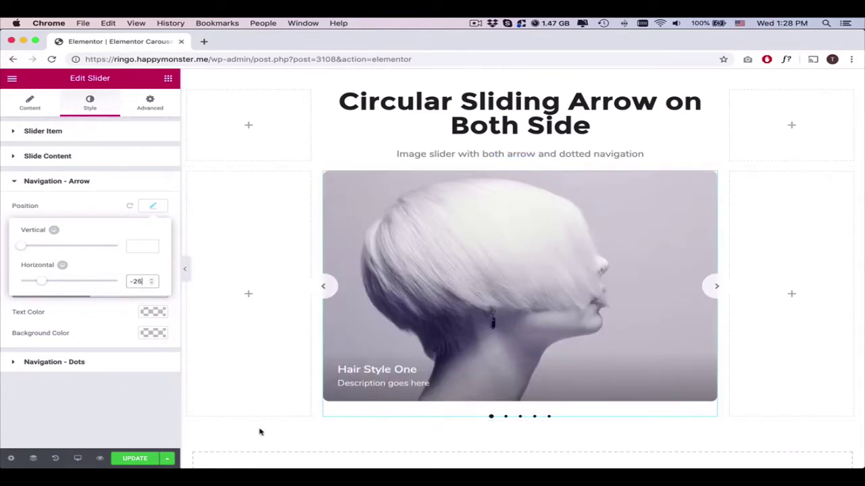
pyautogui.click(96, 210)
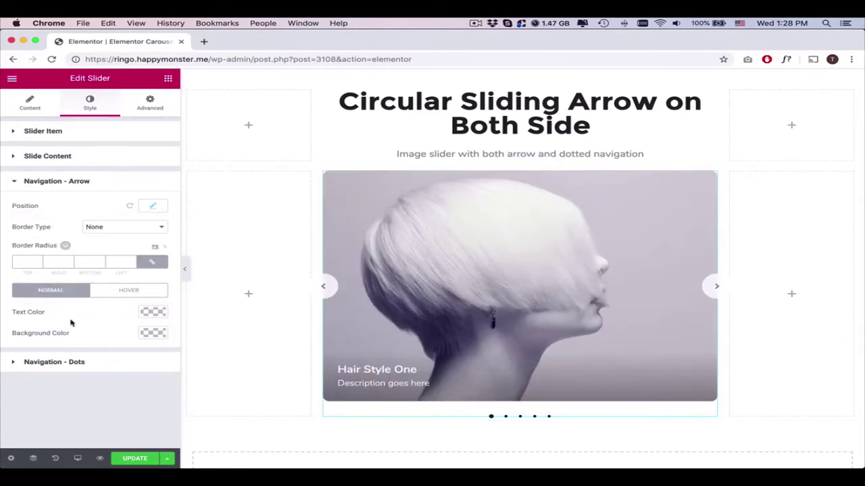
# - Set the text color of the navigation arrows in their normal state to #242424
pyautogui.click(151, 312)
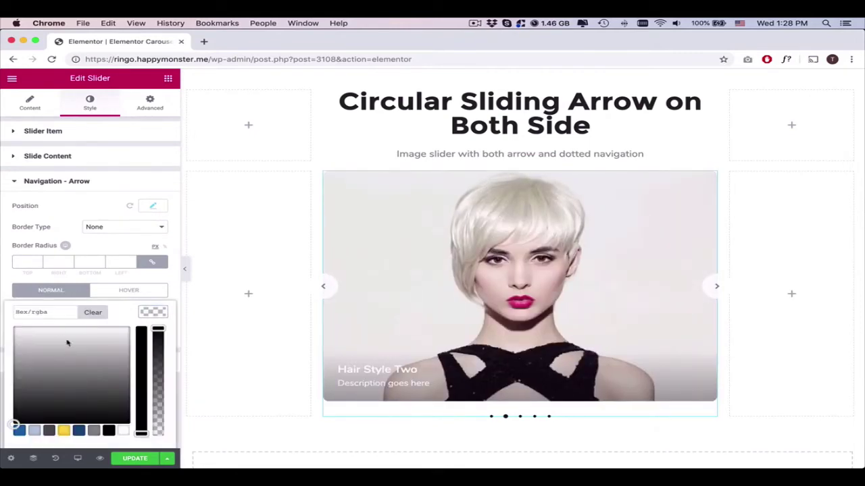
pyautogui.click(52, 314)
pyautogui.write('24242')
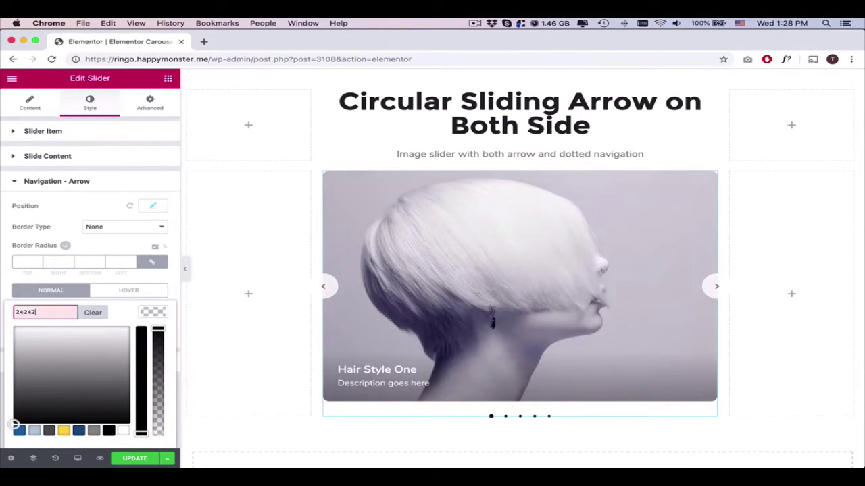
pyautogui.write('4')
pyautogui.press('Return')
pyautogui.click(56, 290)
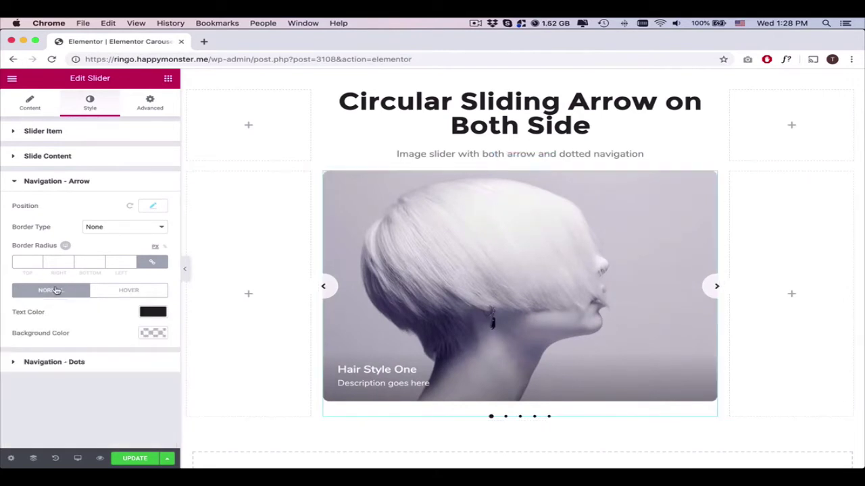
# - Set the background color of the navigation arrows in their normal state to #ffffff
pyautogui.click(154, 333)
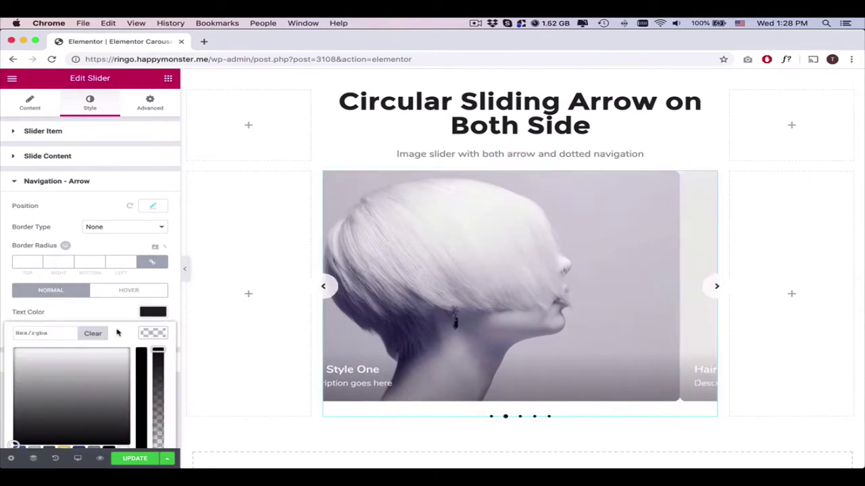
pyautogui.click(64, 331)
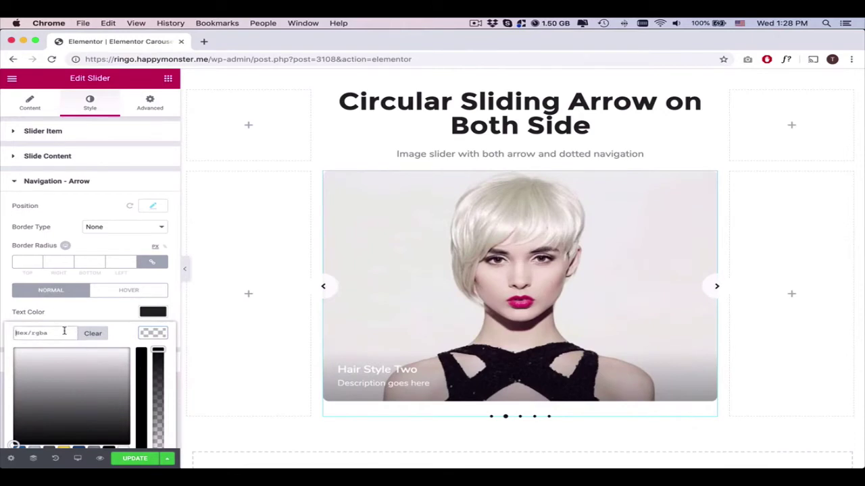
pyautogui.write('fff')
pyautogui.press('Return')
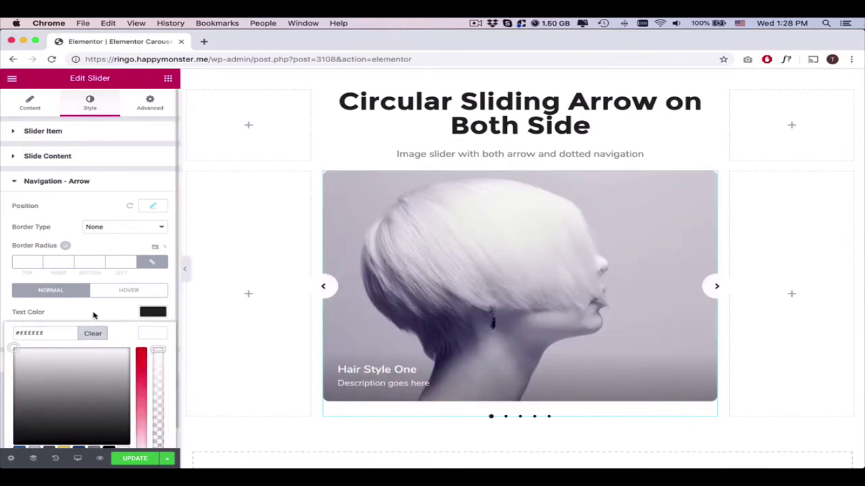
# - Set the text color of the navigation arrows in their hover state to a magenta pink
pyautogui.click(93, 319)
pyautogui.click(126, 291)
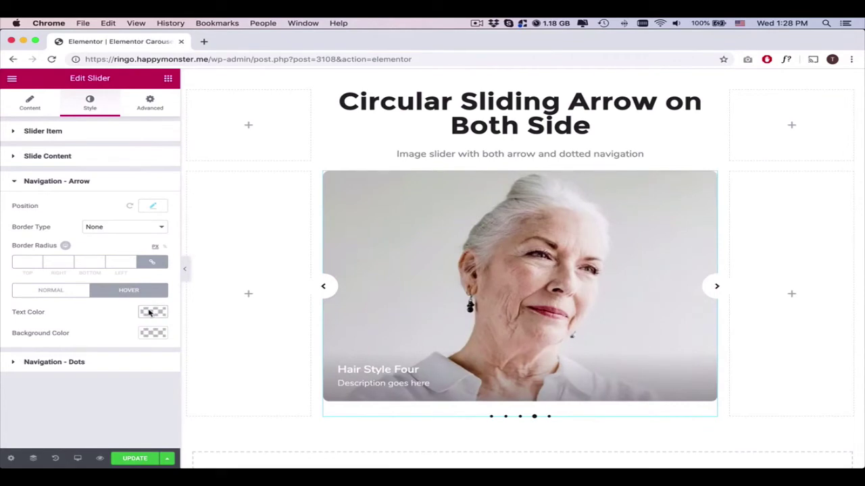
pyautogui.click(150, 313)
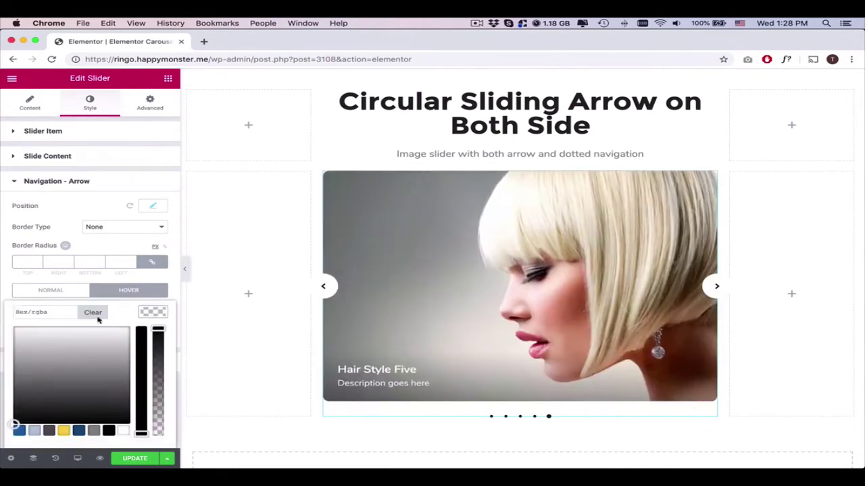
pyautogui.click(57, 314)
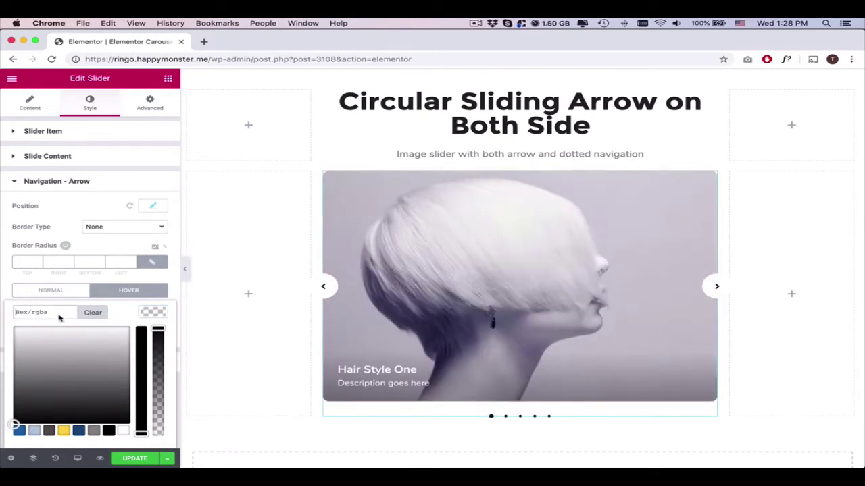
pyautogui.click(143, 379)
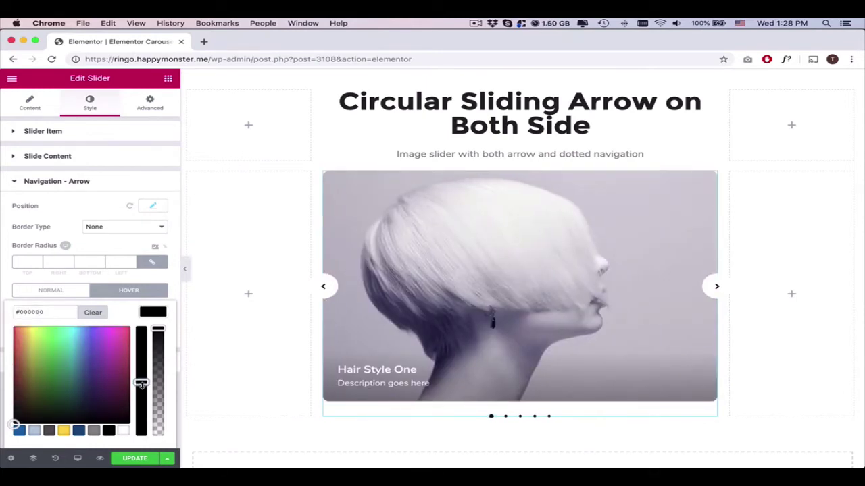
pyautogui.moveTo(142, 377); pyautogui.dragTo(143, 379)
pyautogui.moveTo(113, 354); pyautogui.dragTo(122, 341)
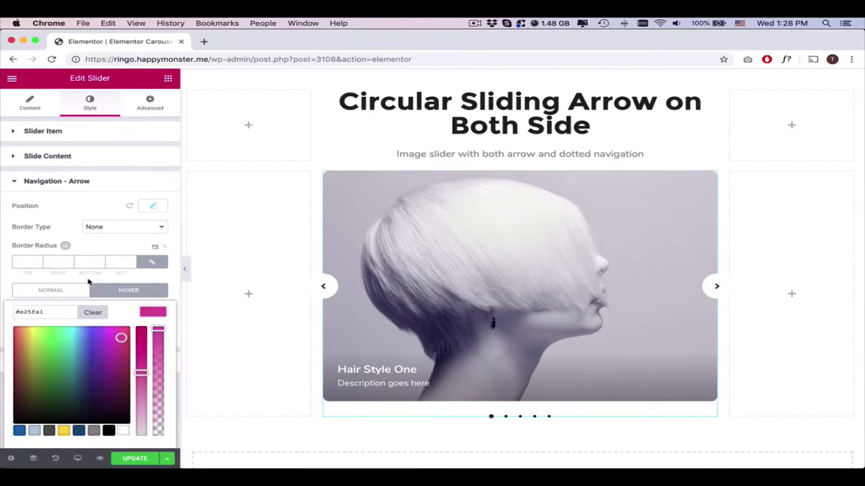
pyautogui.click(88, 282)
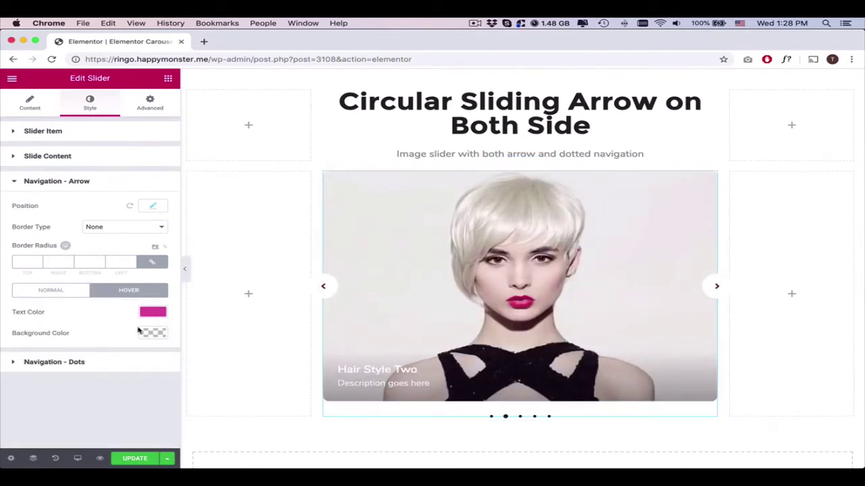
# - Try left and right alignment for the navigation dots, and settle on center alignment
pyautogui.click(102, 365)
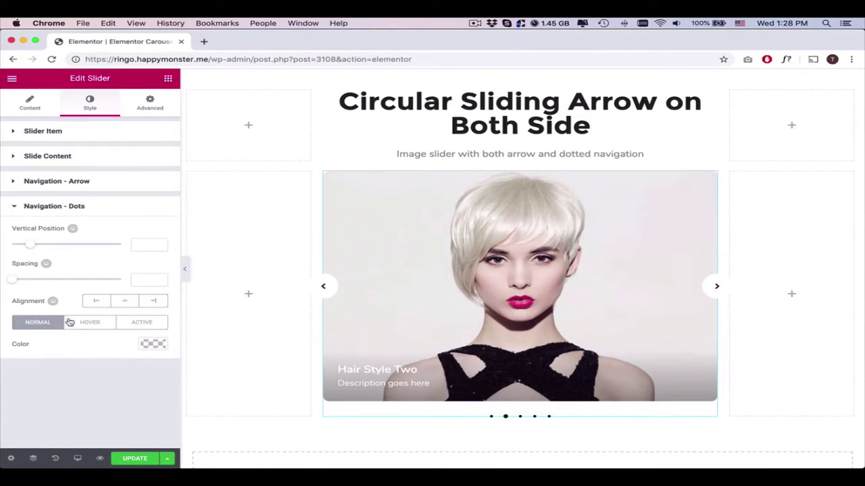
pyautogui.click(98, 301)
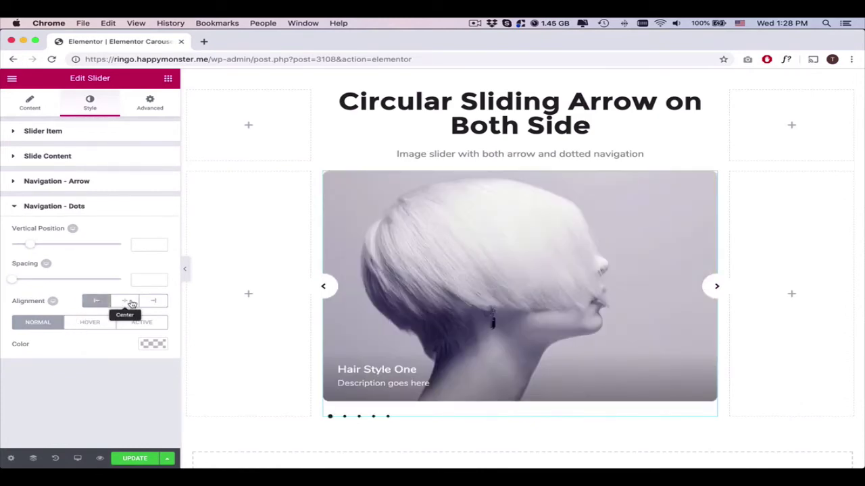
pyautogui.click(131, 303)
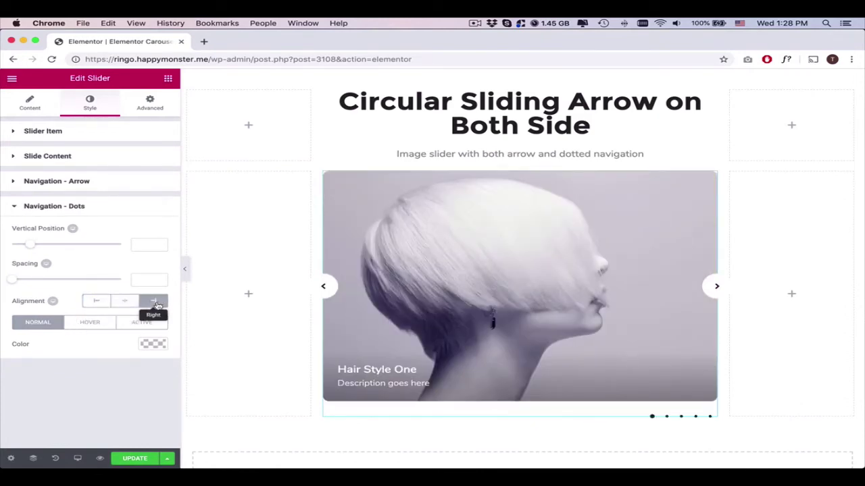
pyautogui.click(125, 302)
# - Set the color of the navigation dots in their normal state to light gray #cccccc
pyautogui.click(152, 343)
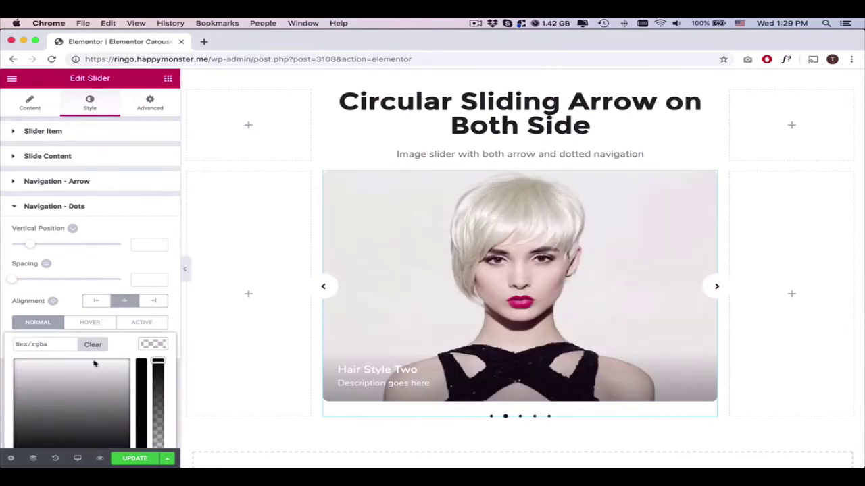
pyautogui.click(40, 344)
pyautogui.write('#cccccc')
pyautogui.click(66, 303)
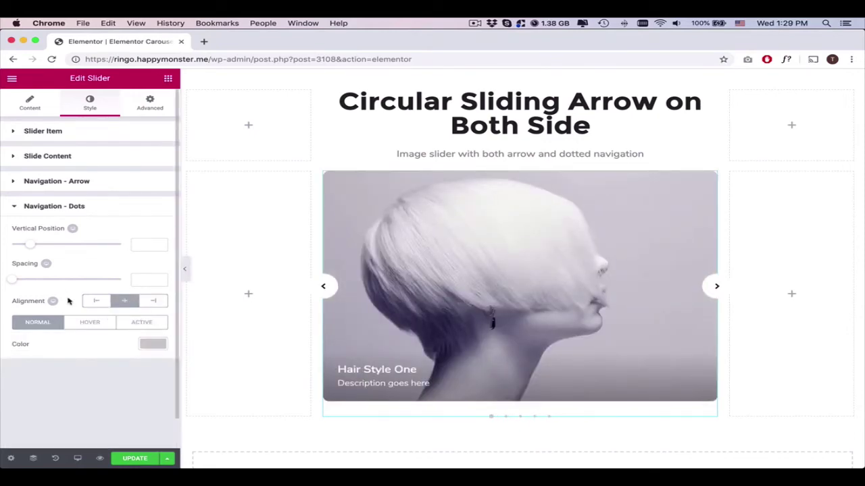
# - Set the color of the navigation dots in their hover state to #242424
pyautogui.click(90, 328)
pyautogui.click(152, 344)
pyautogui.click(39, 344)
pyautogui.write('#000000')
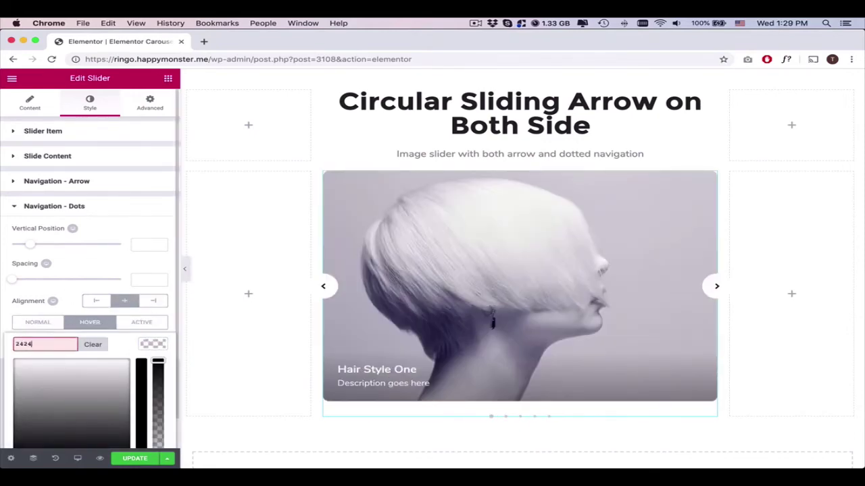
pyautogui.click(61, 300)
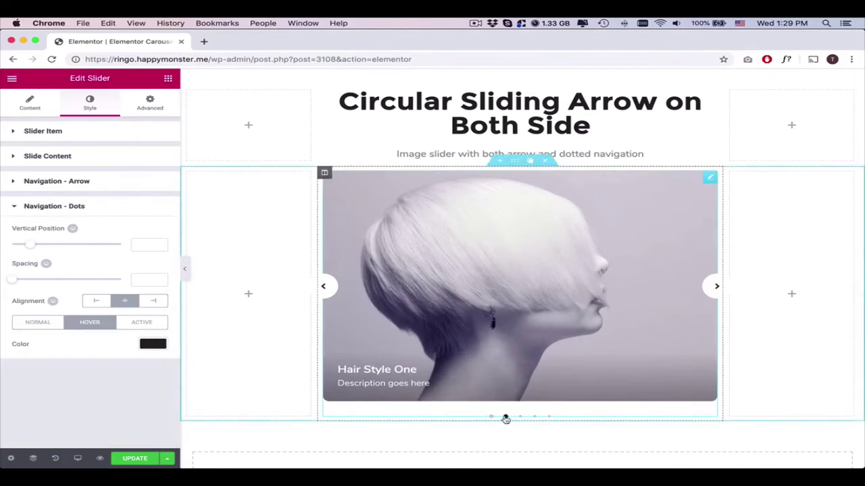
# - Set the color of the active navigation dot to the same dark shade as the hover state
pyautogui.click(142, 322)
pyautogui.click(153, 344)
pyautogui.click(42, 344)
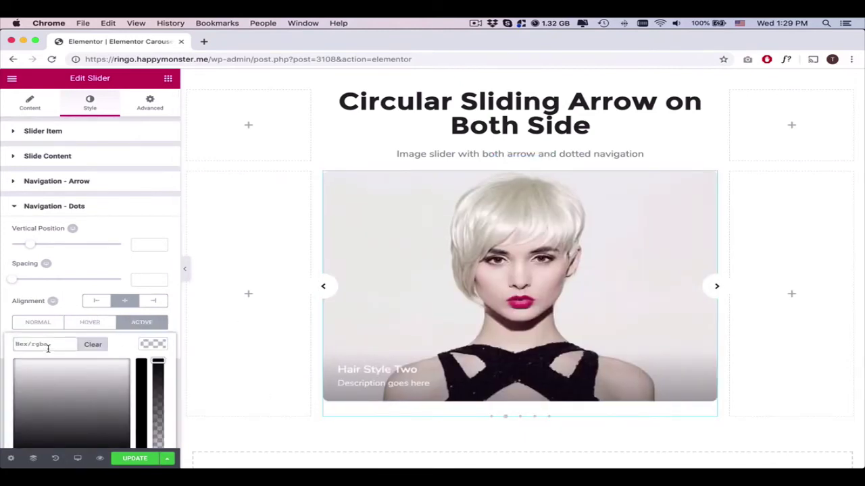
pyautogui.write('#000000')
pyautogui.click(501, 420)
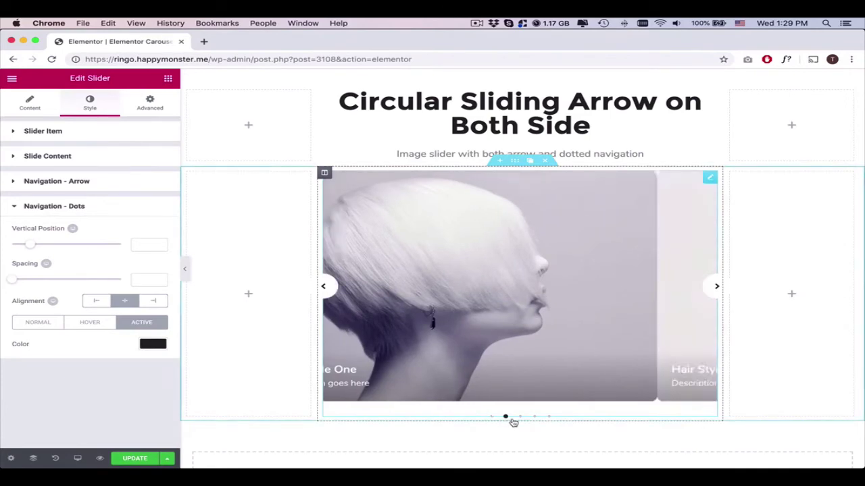
# - Check the dot styling by going through slides three to five, and preview the slider without the editing panel
pyautogui.click(519, 417)
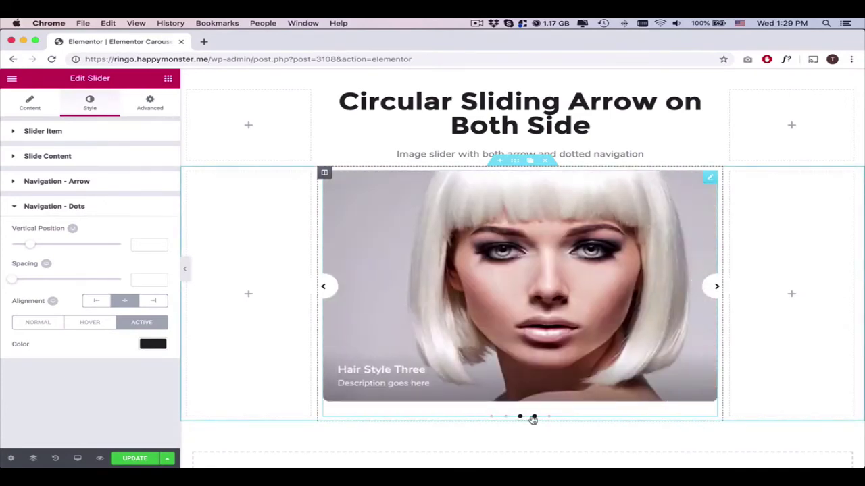
pyautogui.click(533, 416)
pyautogui.click(548, 417)
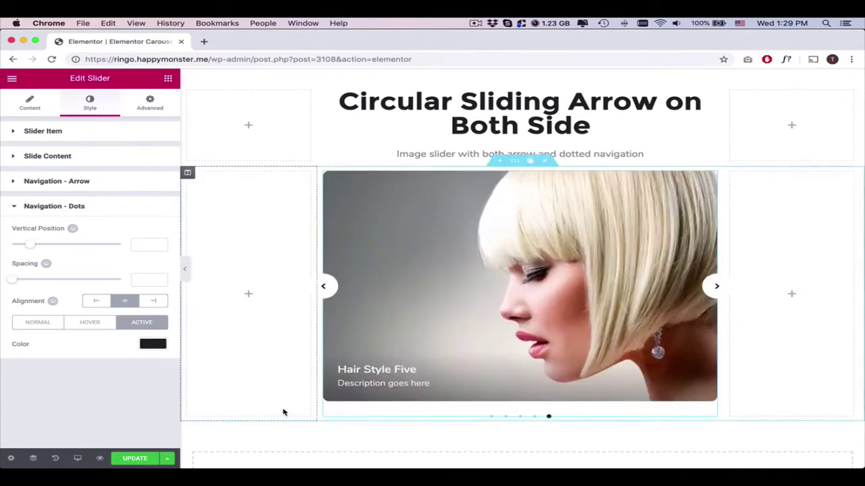
pyautogui.click(185, 270)
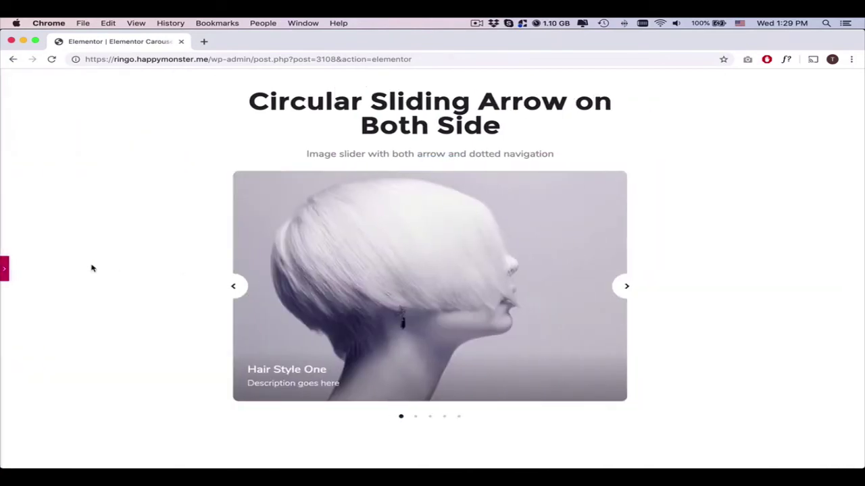
pyautogui.click(5, 270)
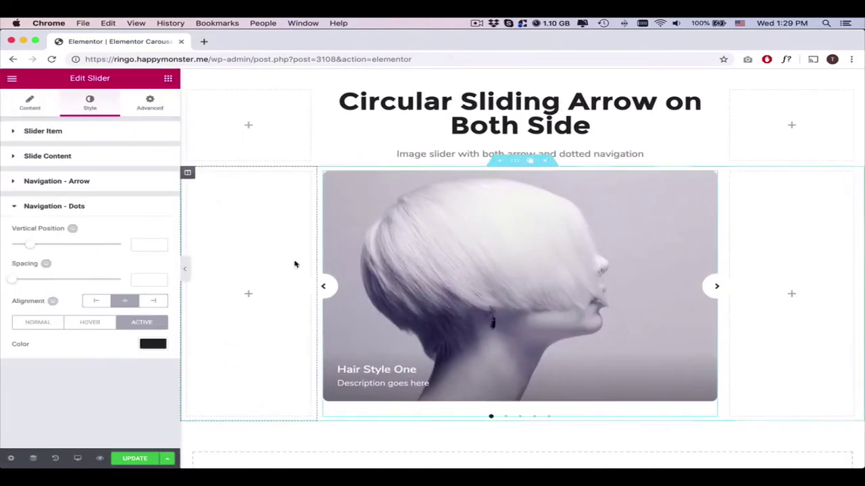
# - Set the width of both empty columns beside the slider to 15%
pyautogui.click(187, 172)
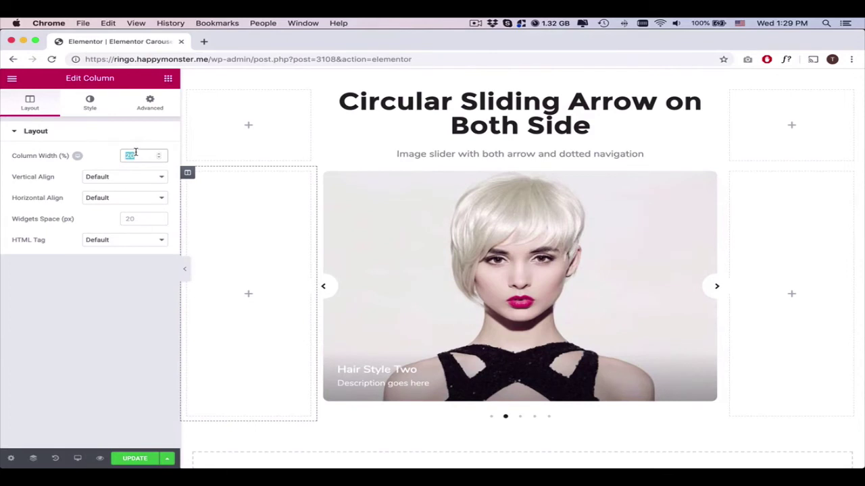
pyautogui.write('15')
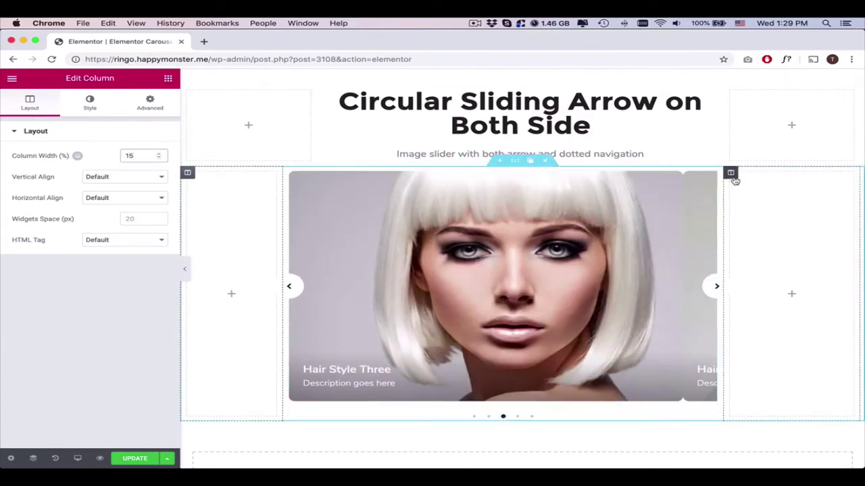
pyautogui.click(732, 174)
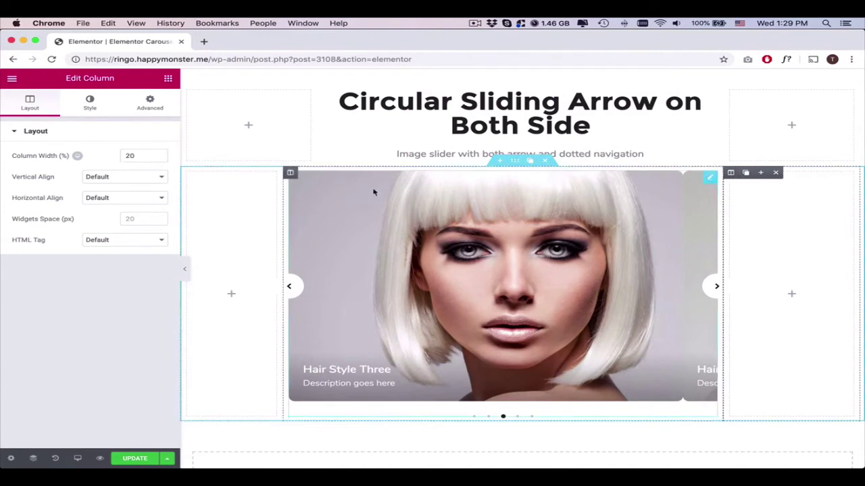
pyautogui.doubleClick(142, 156)
pyautogui.write('15')
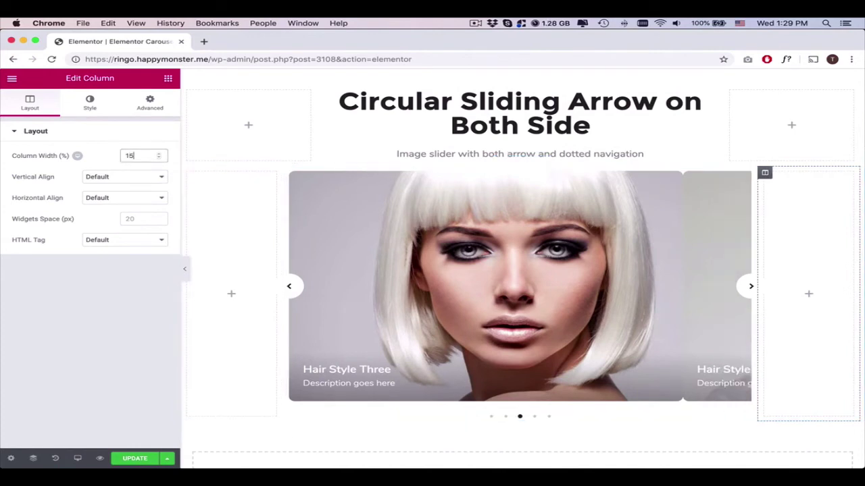
# - Preview the widened slider without the editing panel and advance one slide with the next arrow
pyautogui.click(184, 268)
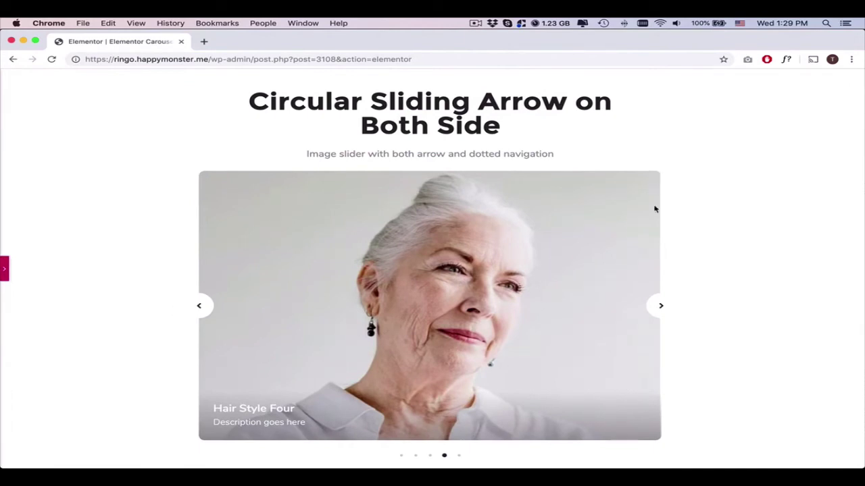
pyautogui.click(663, 310)
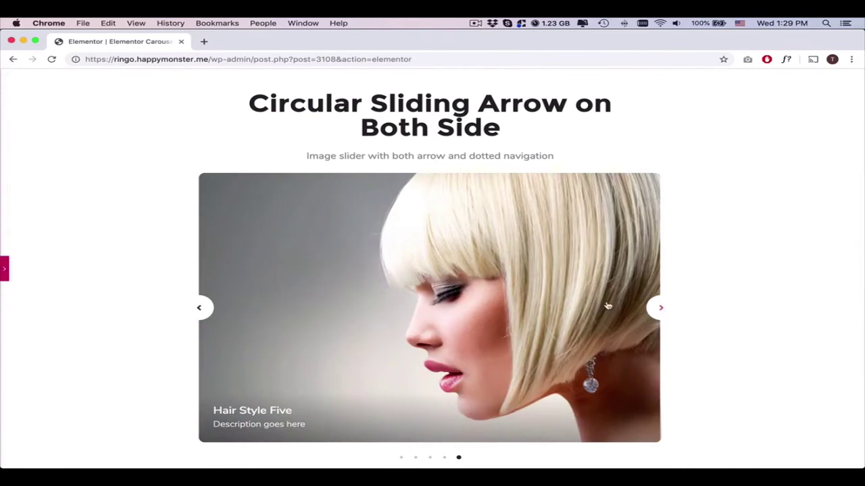
pyautogui.click(7, 269)
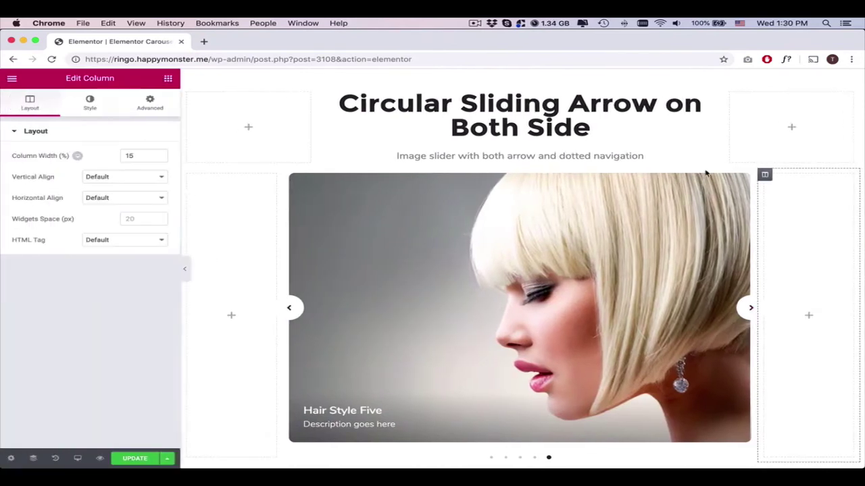
# - Set the slider's image size to Large - 1024 x 1024 and preview the result without the editing panel
pyautogui.click(745, 179)
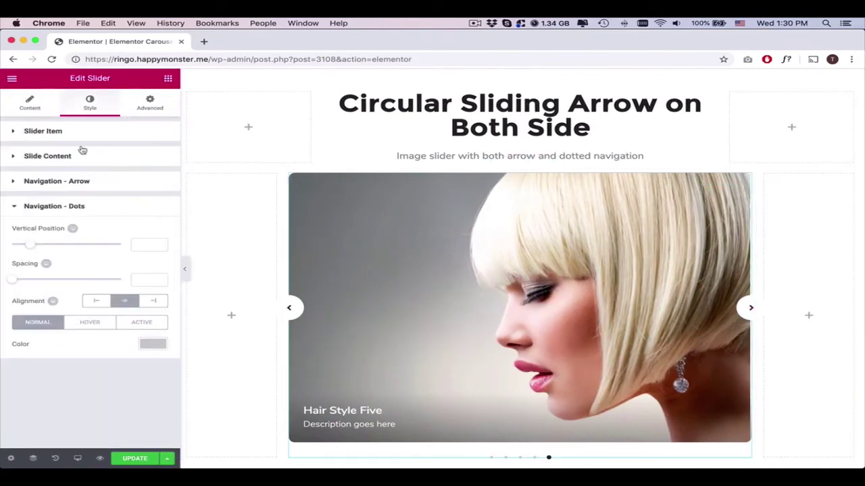
pyautogui.click(27, 110)
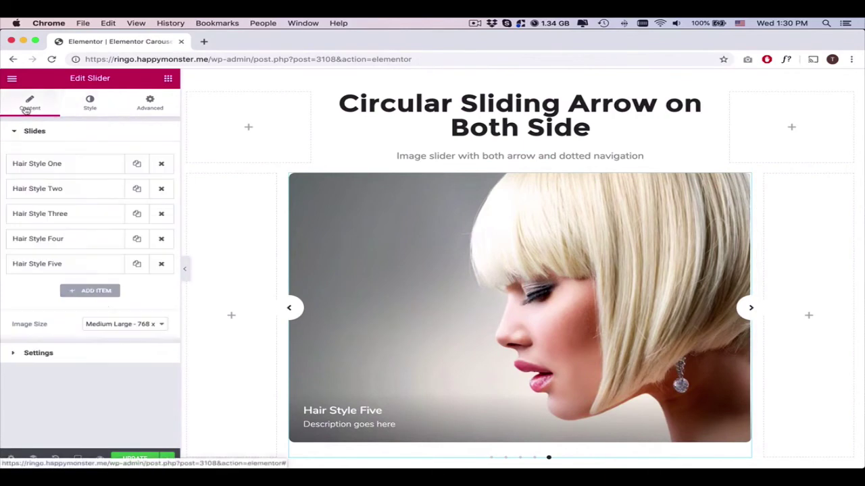
pyautogui.click(123, 325)
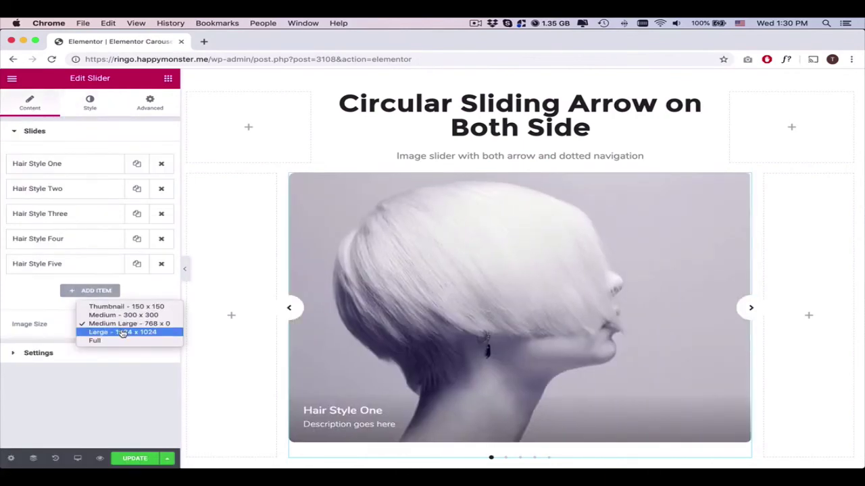
pyautogui.click(122, 332)
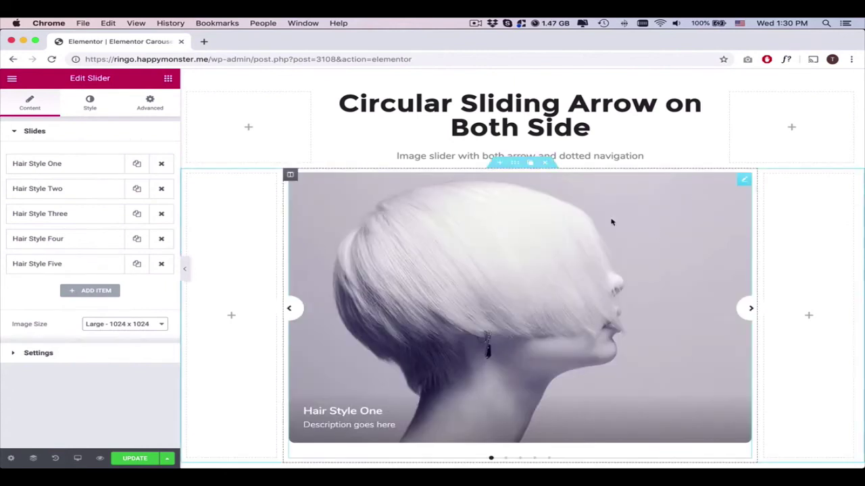
pyautogui.click(185, 271)
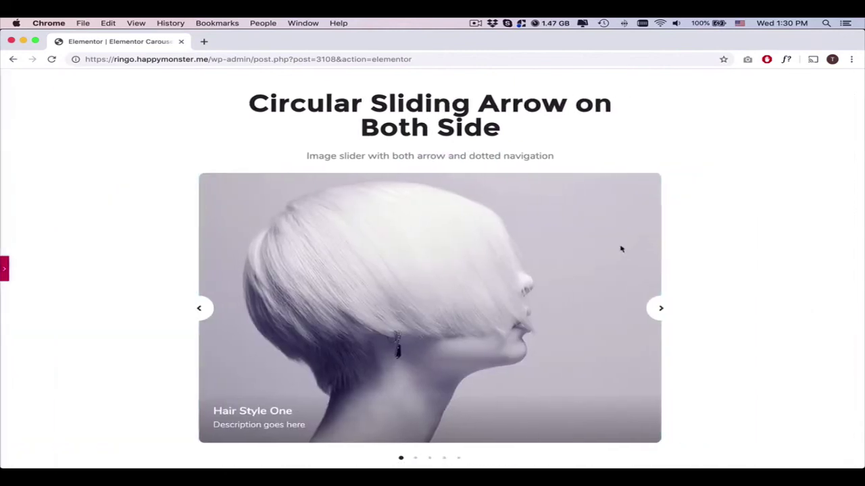
pyautogui.click(5, 268)
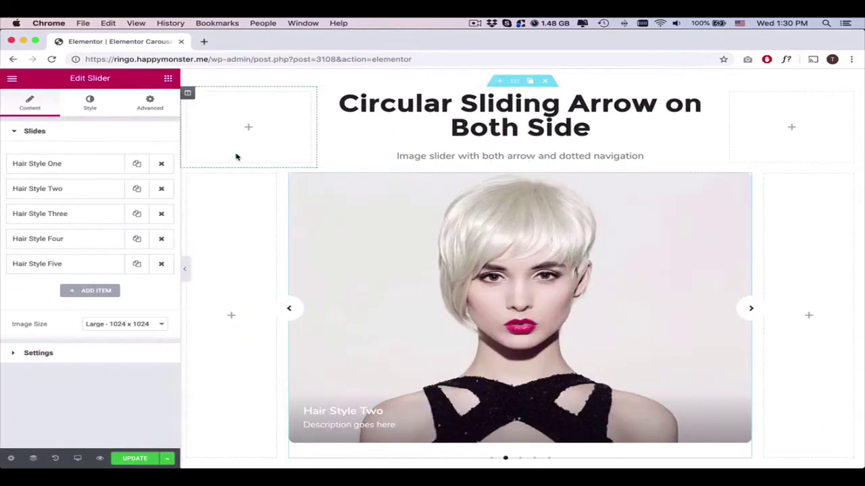
# - Preview the page in a new browser tab and examine the slider under the Circular Sliding Arrow heading
pyautogui.scroll(-2, 238, 155)
pyautogui.scroll(5, 241, 155)
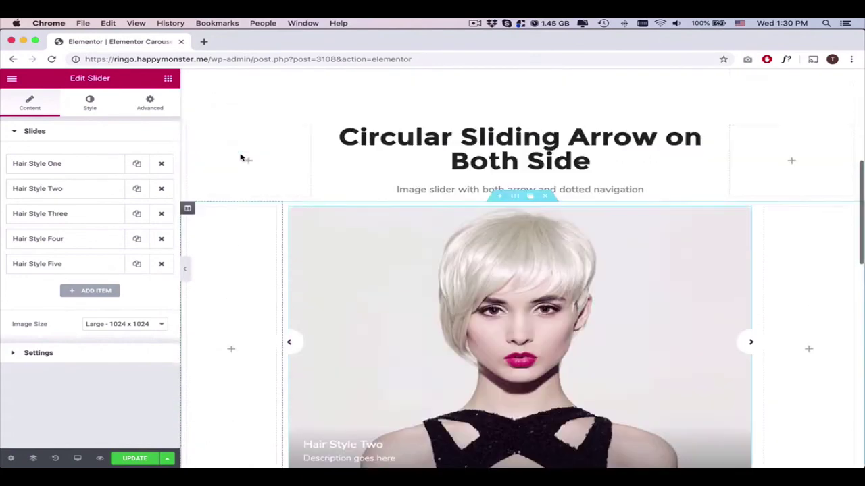
pyautogui.scroll(-2, 240, 156)
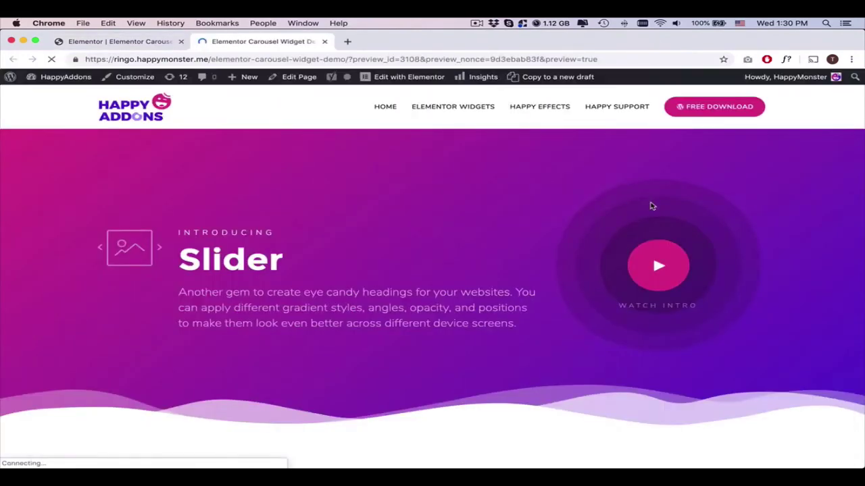
pyautogui.scroll(-5, 651, 204)
pyautogui.scroll(-4, 651, 203)
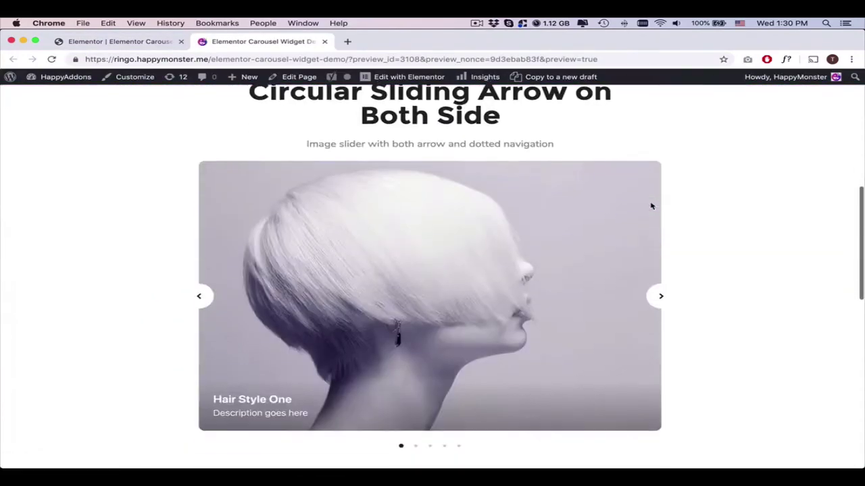
# - Cycle forward through all five slides of the previewed slider with the next arrow and continue past Hair Style One to Hair Style Three
pyautogui.click(659, 267)
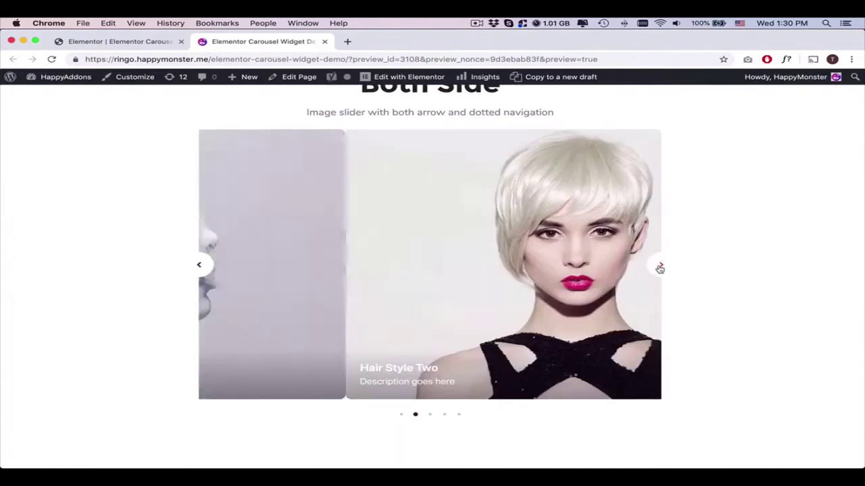
pyautogui.click(662, 265)
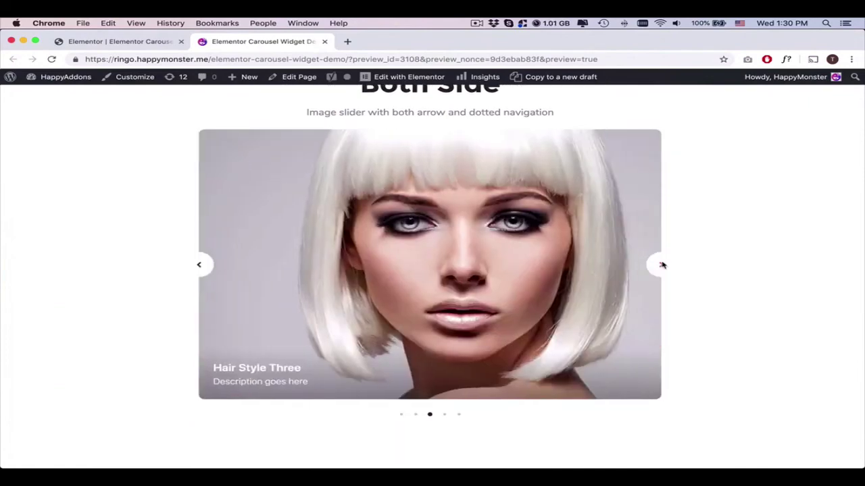
pyautogui.click(662, 265)
pyautogui.click(662, 265)
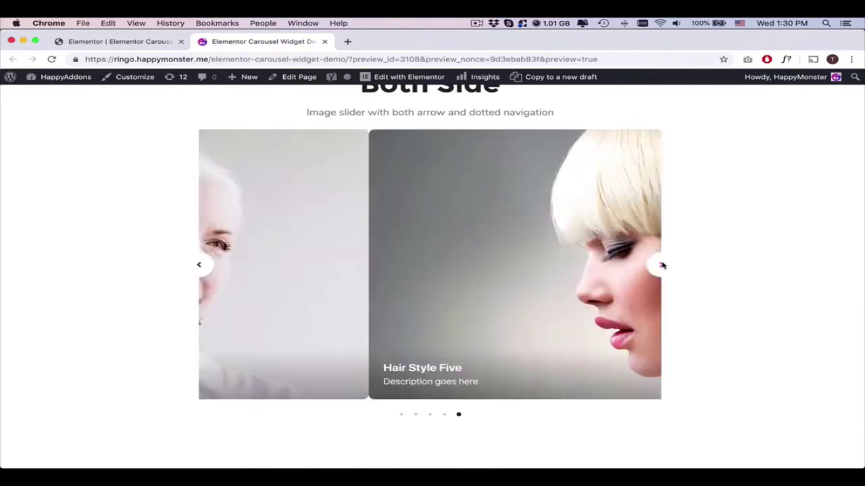
pyautogui.click(663, 266)
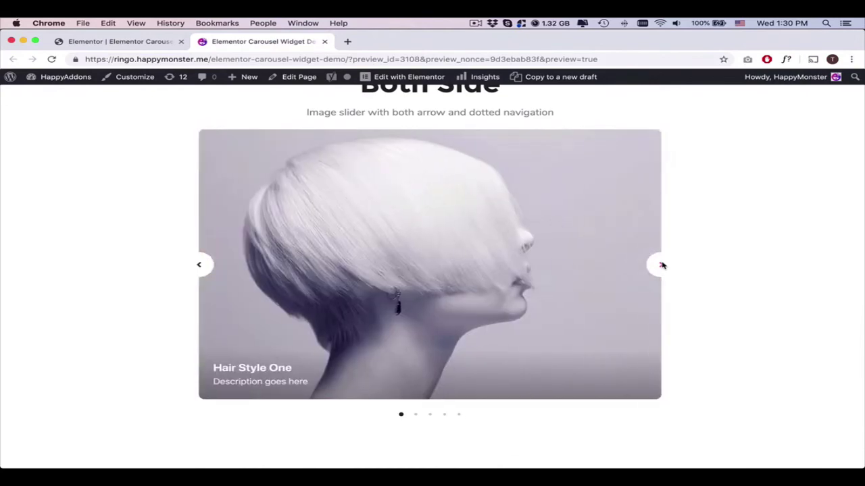
pyautogui.click(663, 266)
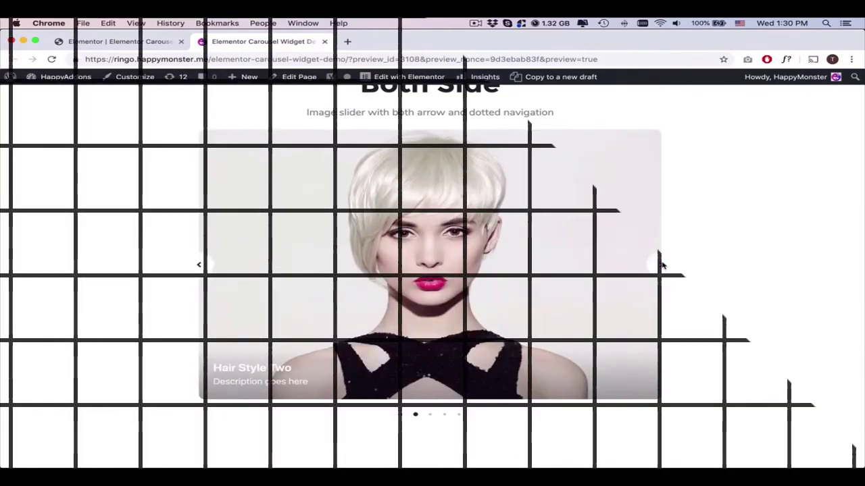
pyautogui.click(663, 266)
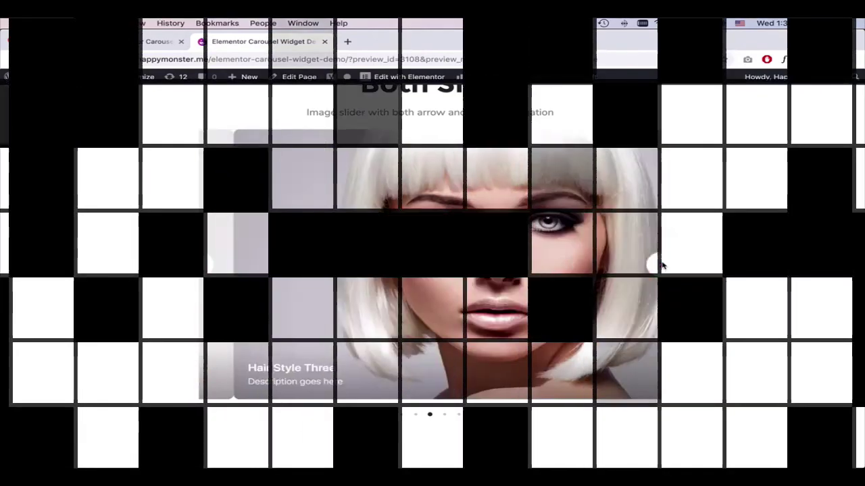